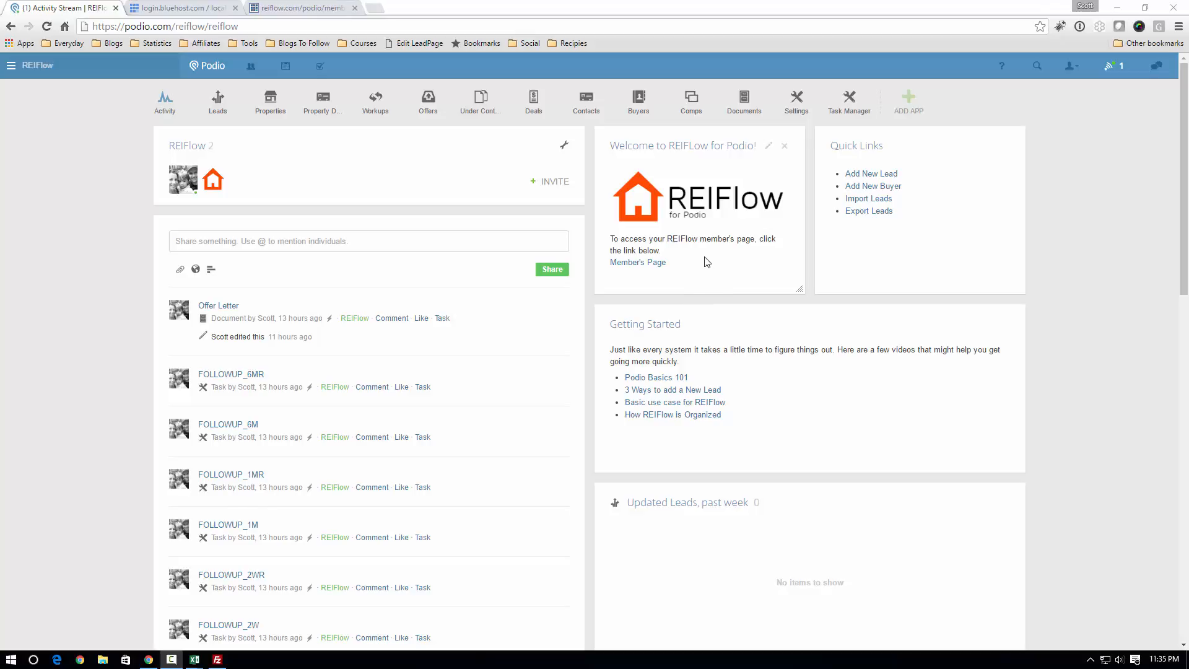
Look over the empty Leads app, return to the workspace activity page, and open the Member's Import Page from the Import Leads section.
{"action": "left_click", "coordinate": [168, 116]}
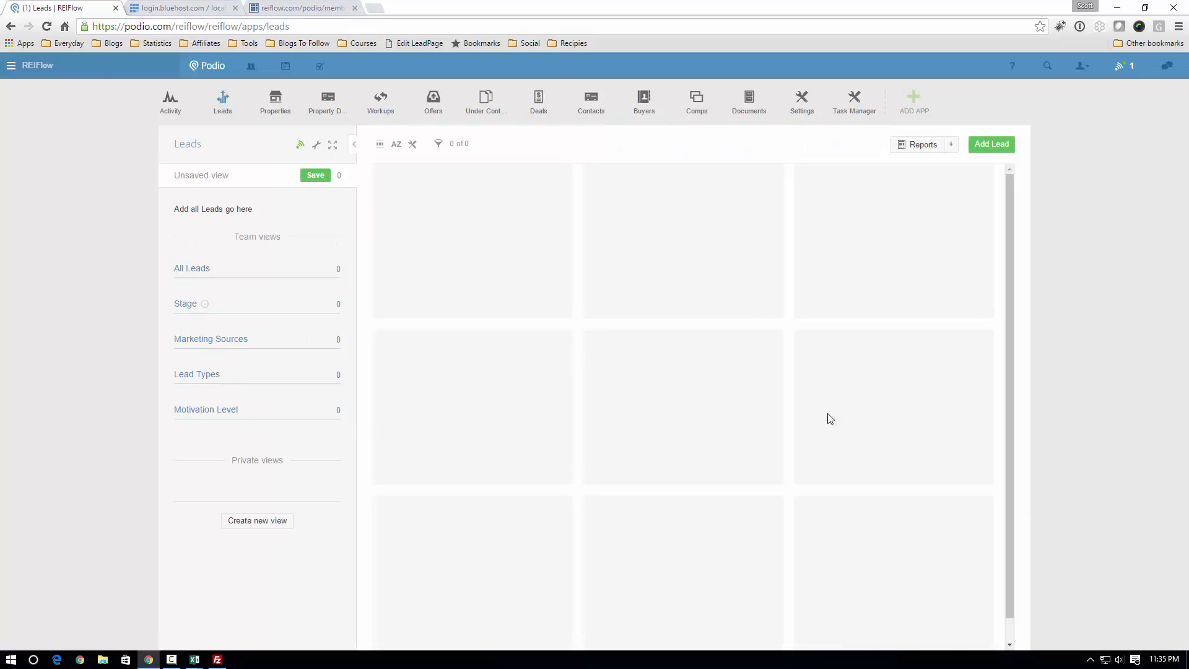
{"action": "left_click", "coordinate": [169, 110]}
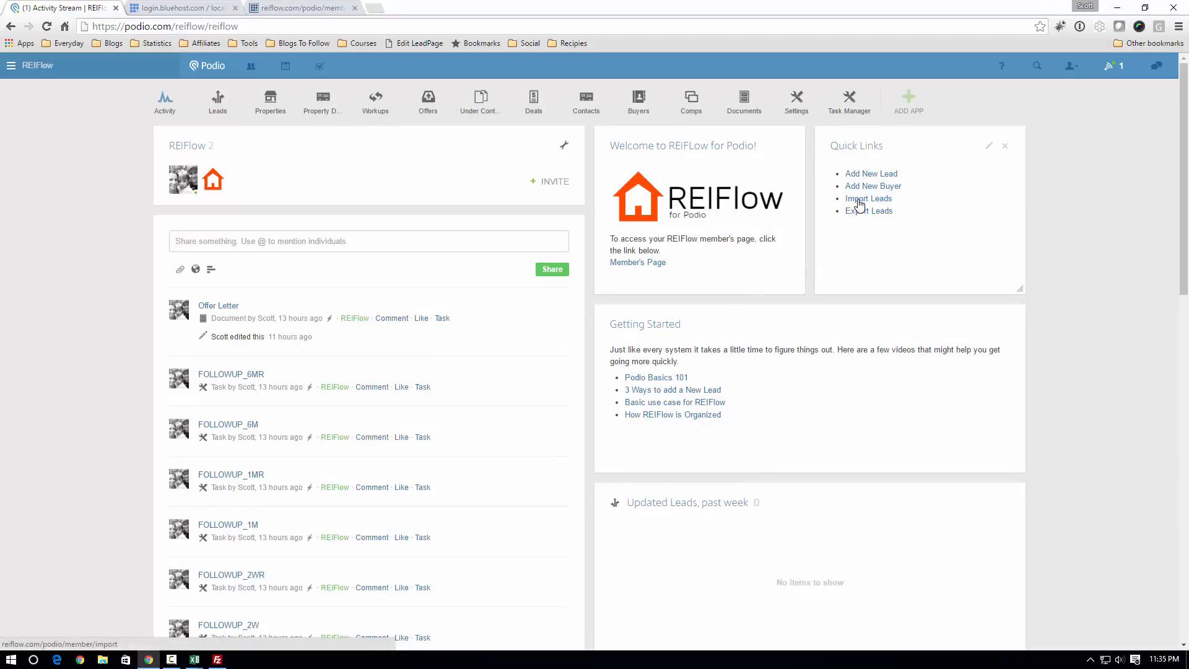
{"action": "scroll", "coordinate": [721, 342], "scroll_direction": "down", "scroll_amount": 4}
{"action": "scroll", "coordinate": [718, 345], "scroll_direction": "down", "scroll_amount": 3}
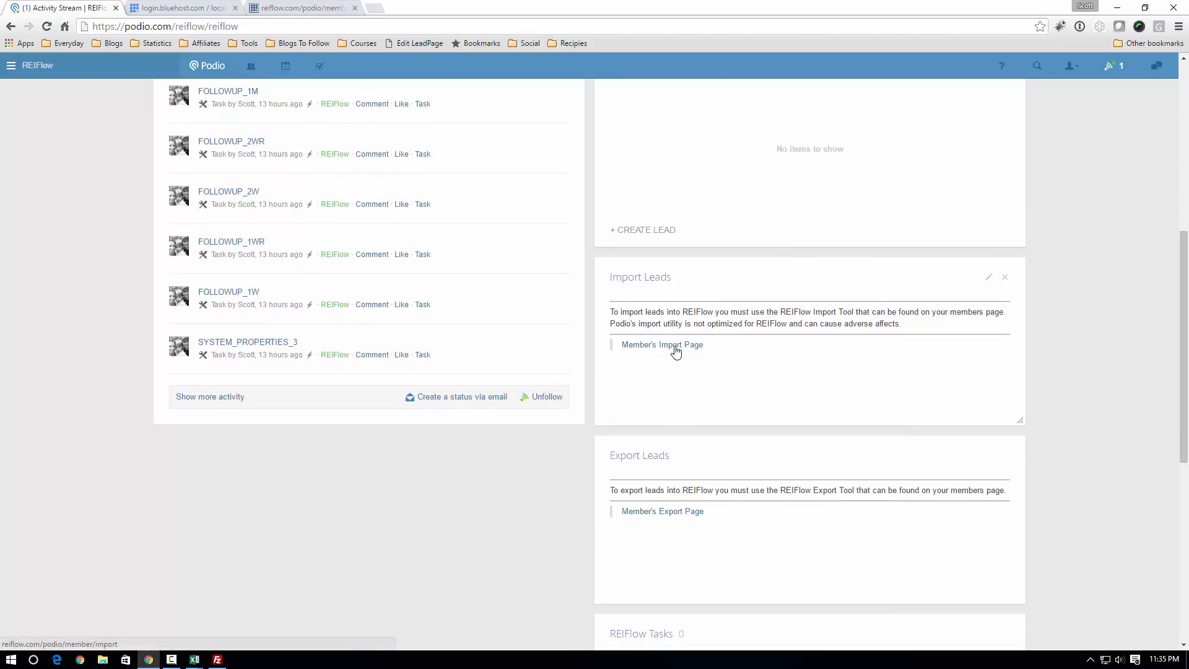
{"action": "left_click", "coordinate": [674, 350]}
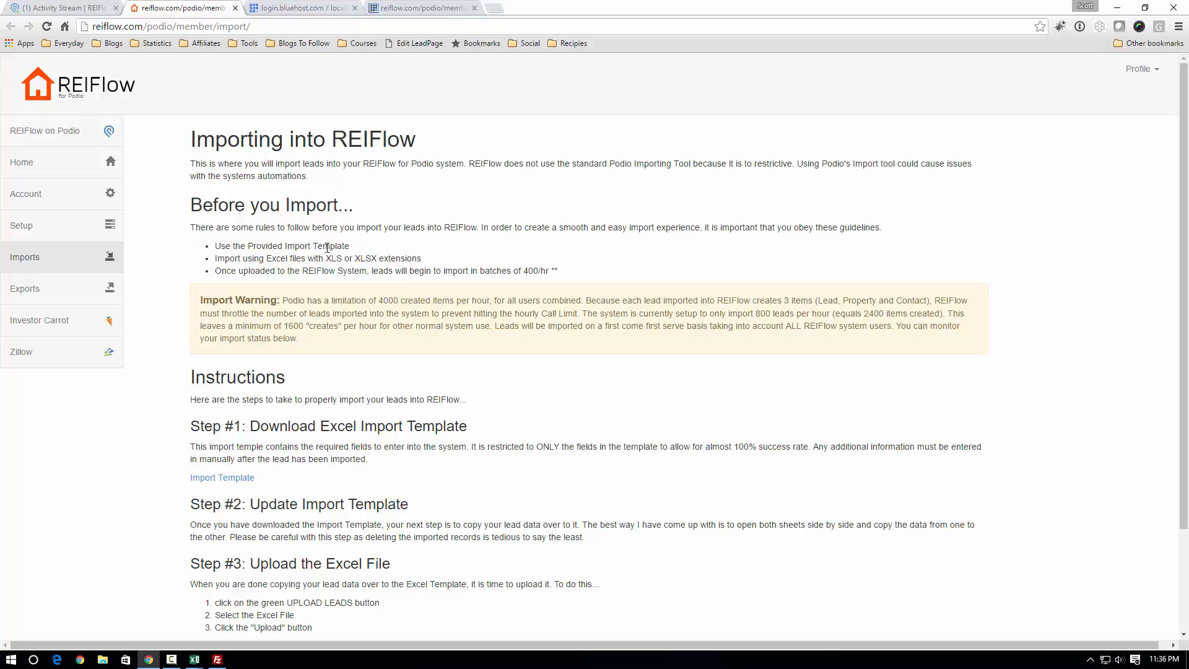
Read the import guidelines and download the Excel import template, overwriting import-template (1) in the ReiFlow folder.
{"action": "scroll", "coordinate": [310, 247], "scroll_direction": "down", "scroll_amount": 1}
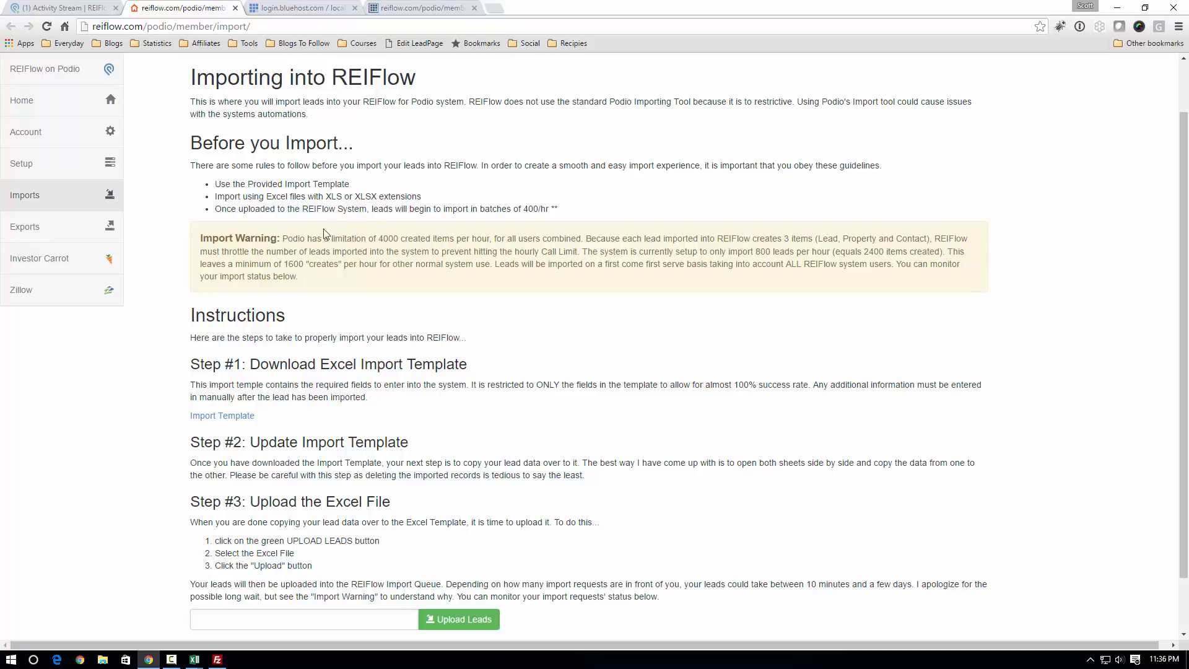
{"action": "scroll", "coordinate": [329, 232], "scroll_direction": "down", "scroll_amount": 1}
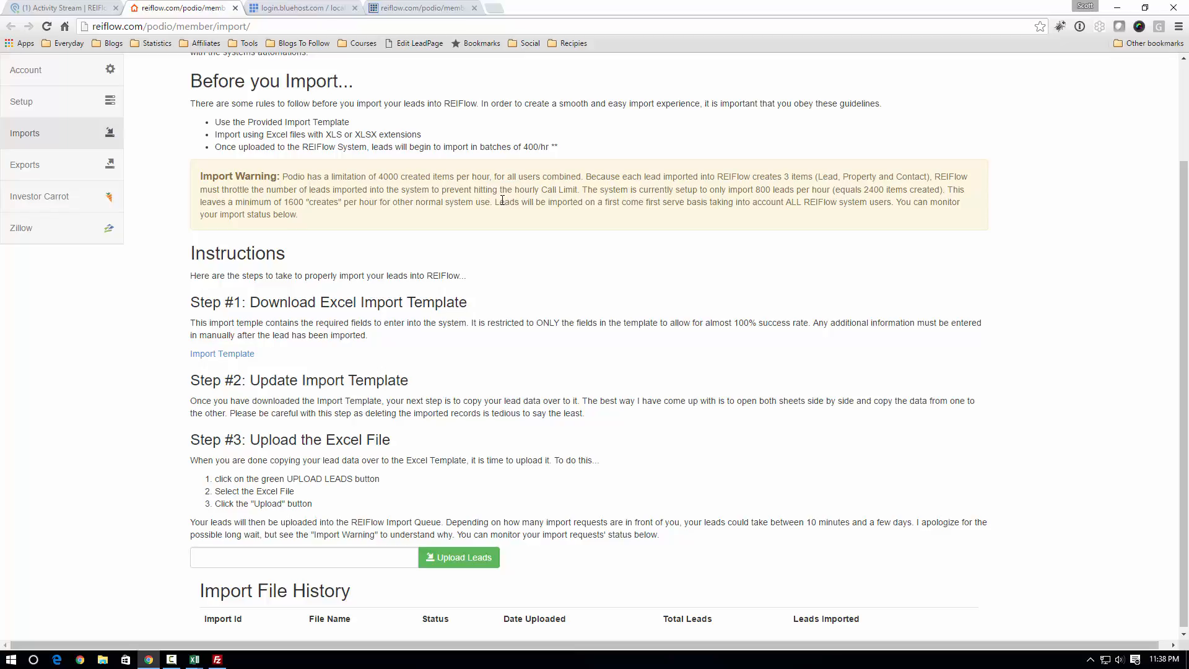
{"action": "scroll", "coordinate": [505, 220], "scroll_direction": "down", "scroll_amount": 1}
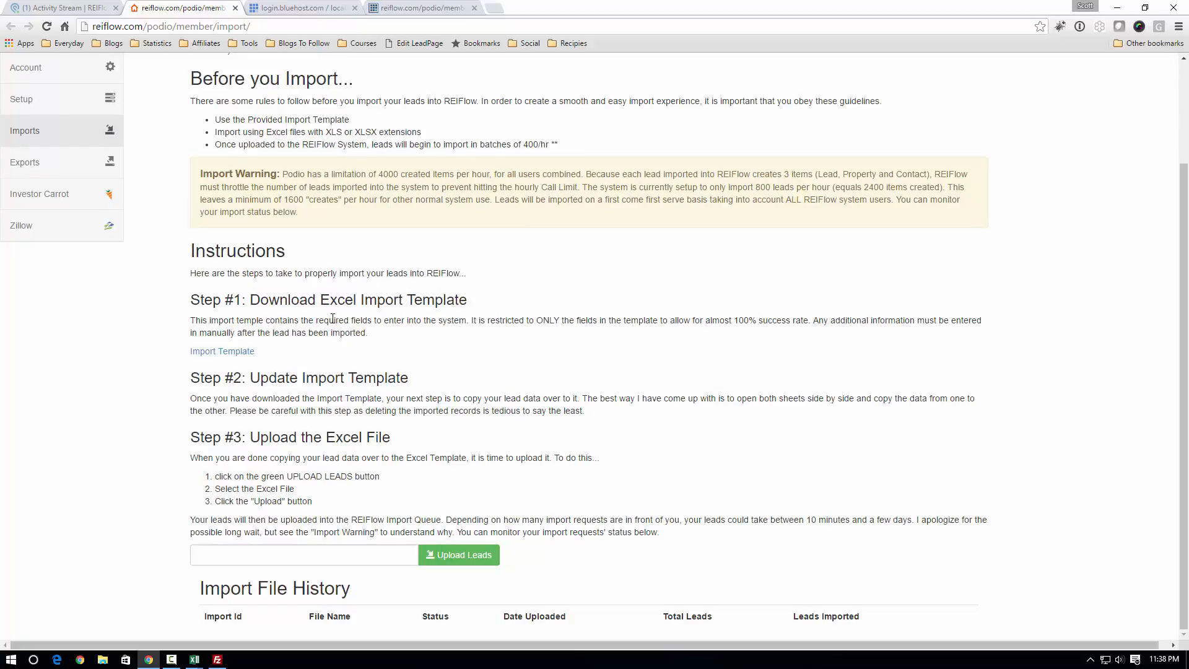
{"action": "left_click", "coordinate": [223, 352]}
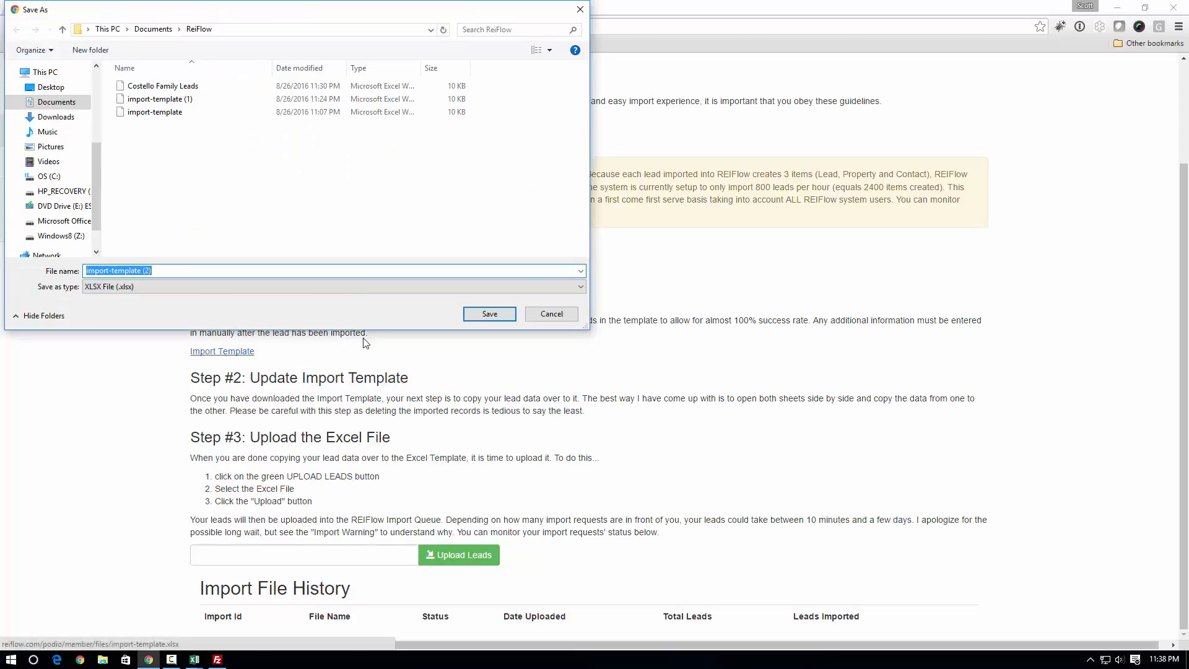
{"action": "left_click", "coordinate": [215, 100]}
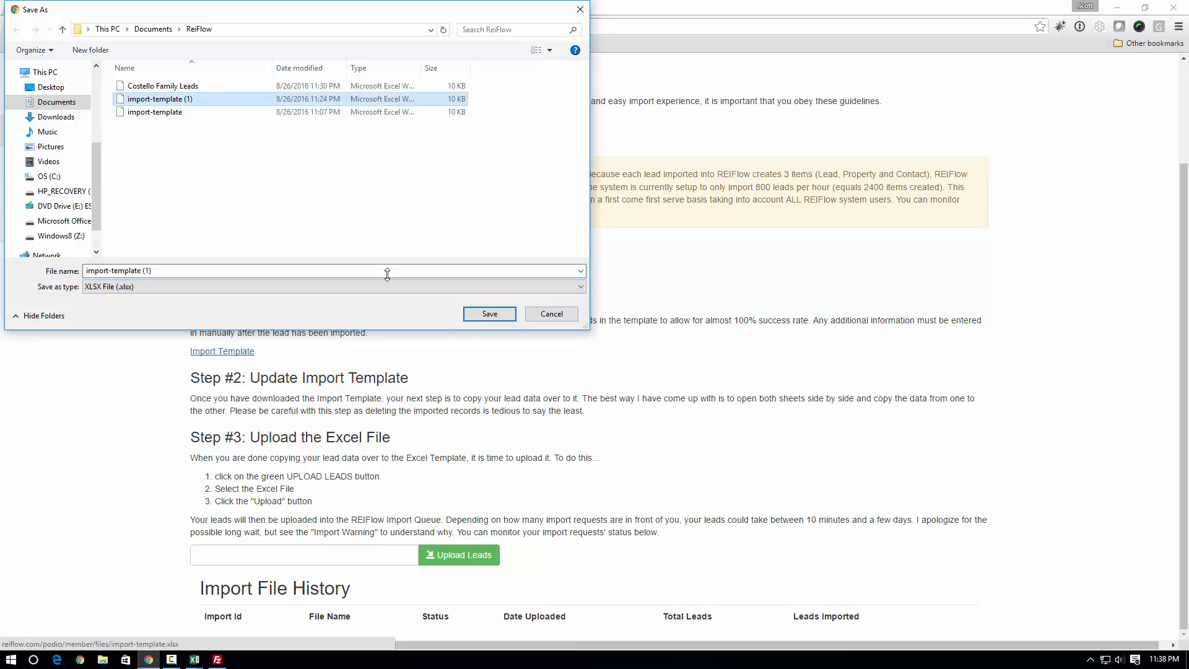
{"action": "left_click", "coordinate": [488, 314]}
{"action": "left_click", "coordinate": [630, 335]}
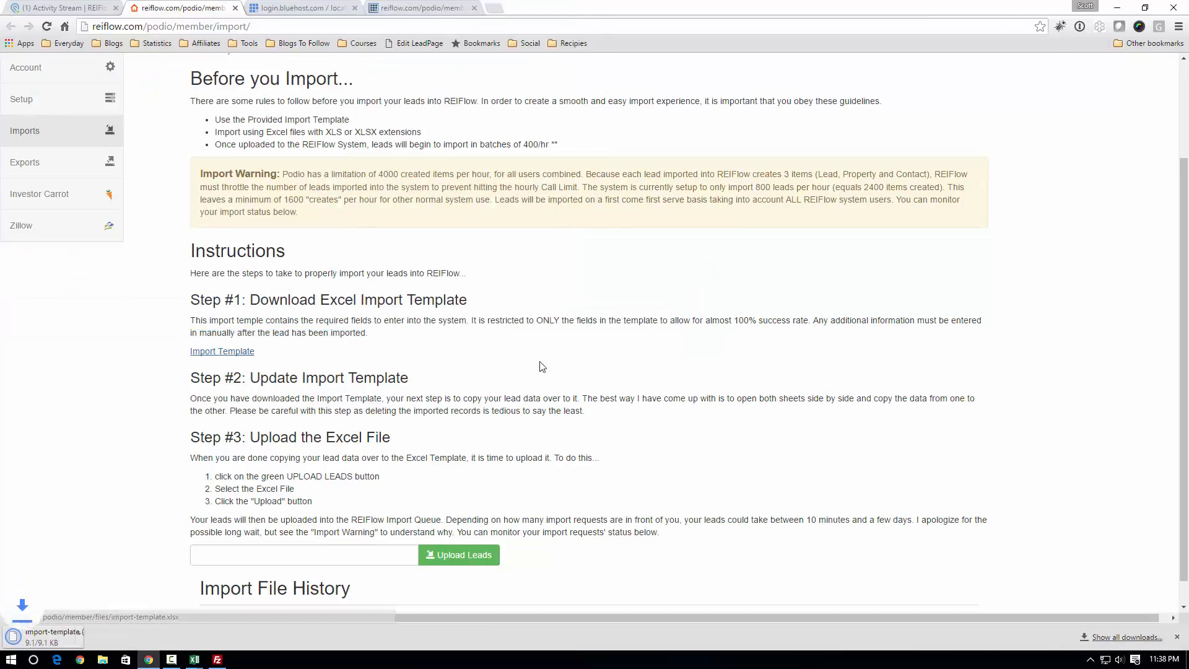
Switch to the import-template workbook in Excel and examine its header row, especially the lead_type, lead_source and lead_date columns.
{"action": "left_click", "coordinate": [195, 662]}
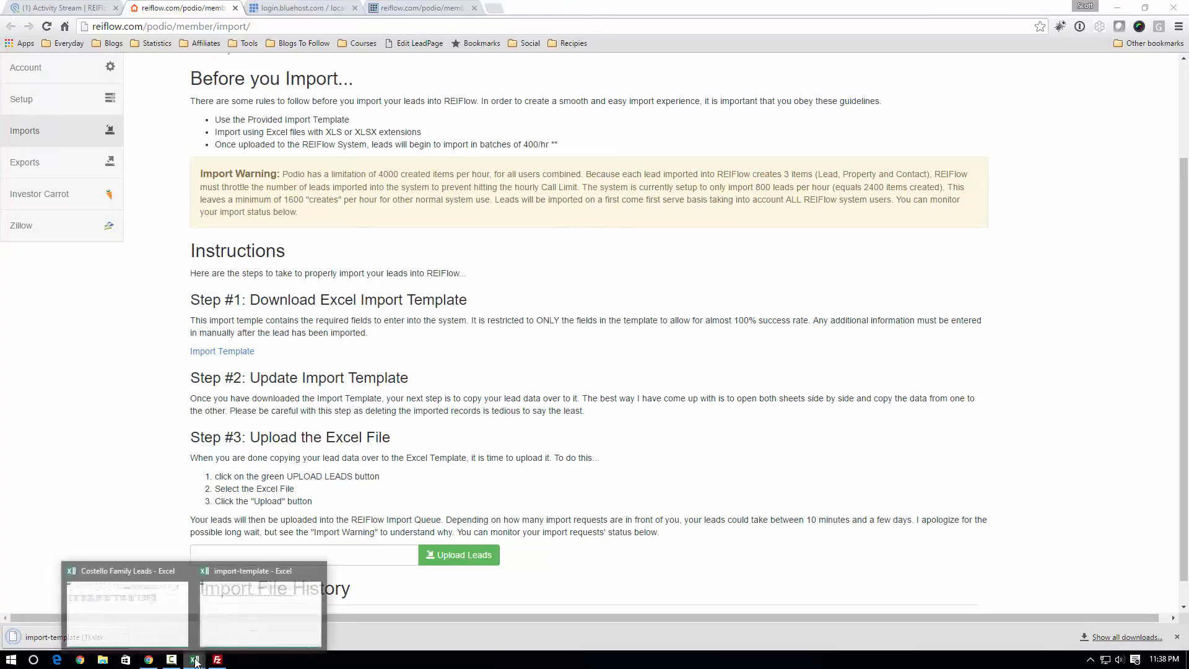
{"action": "left_click", "coordinate": [250, 607]}
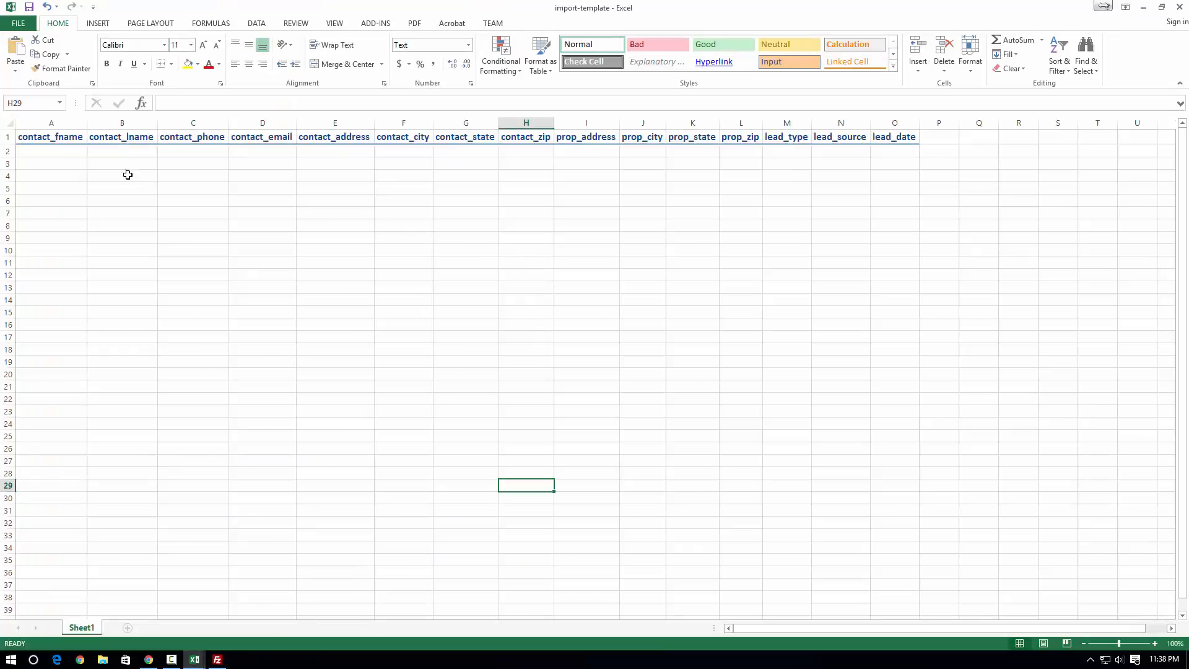
{"action": "left_click", "coordinate": [69, 137]}
{"action": "left_click_drag", "start_coordinate": [70, 138], "coordinate": [889, 148]}
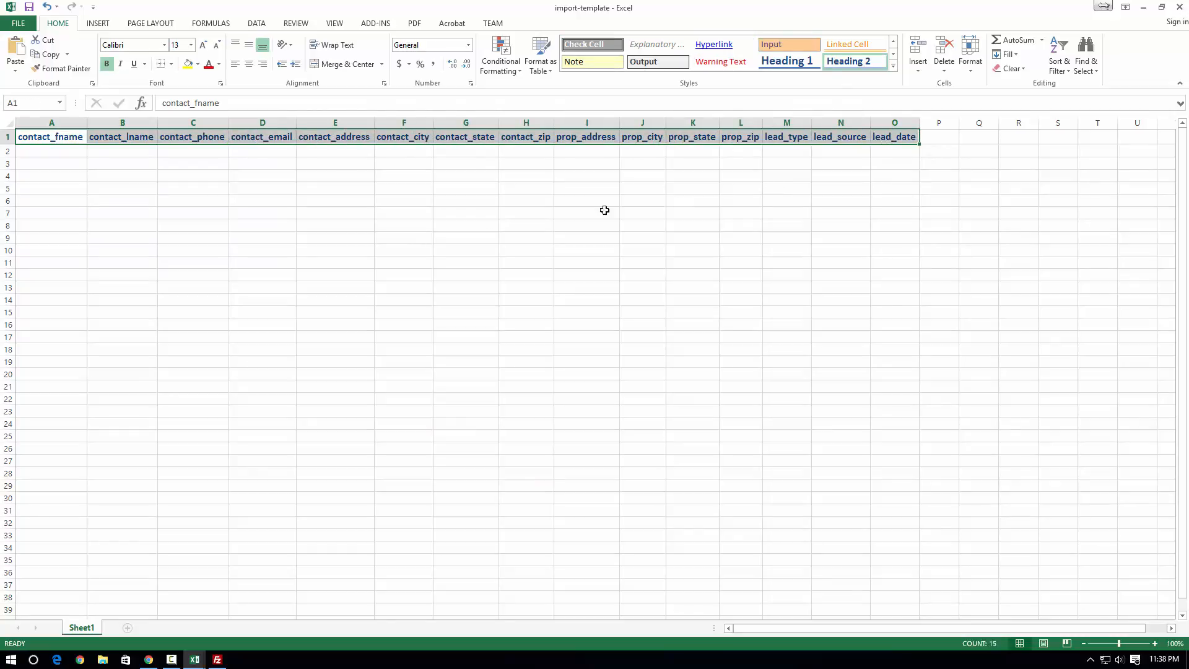
{"action": "left_click", "coordinate": [74, 154]}
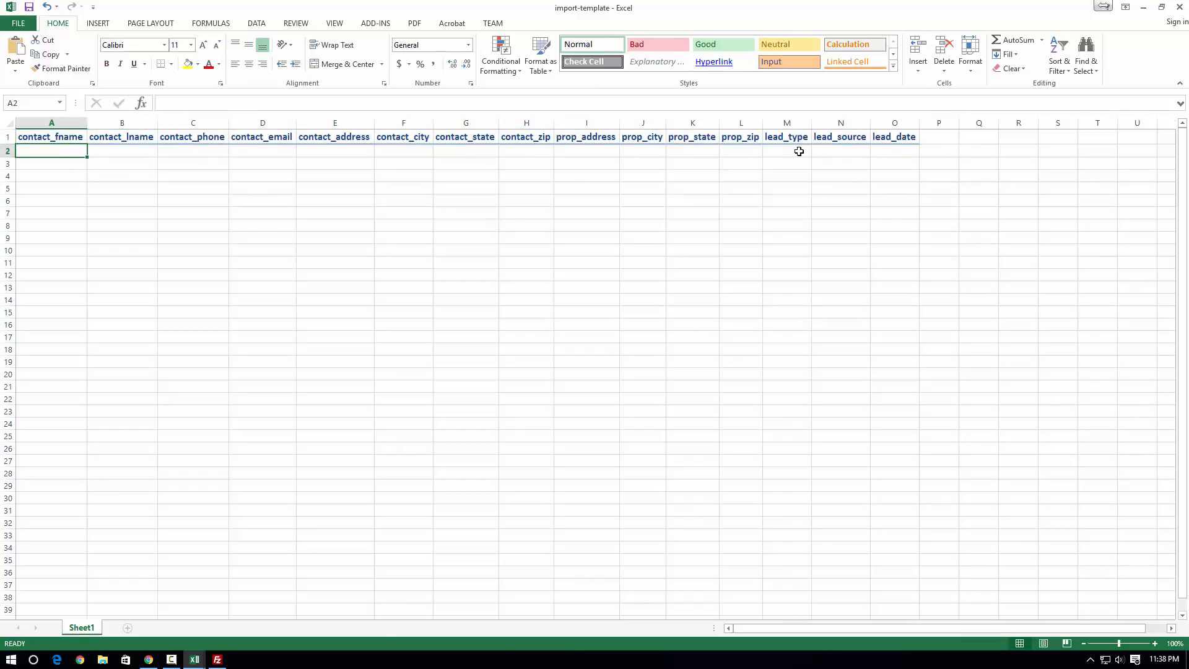
{"action": "left_click_drag", "start_coordinate": [799, 151], "coordinate": [884, 153]}
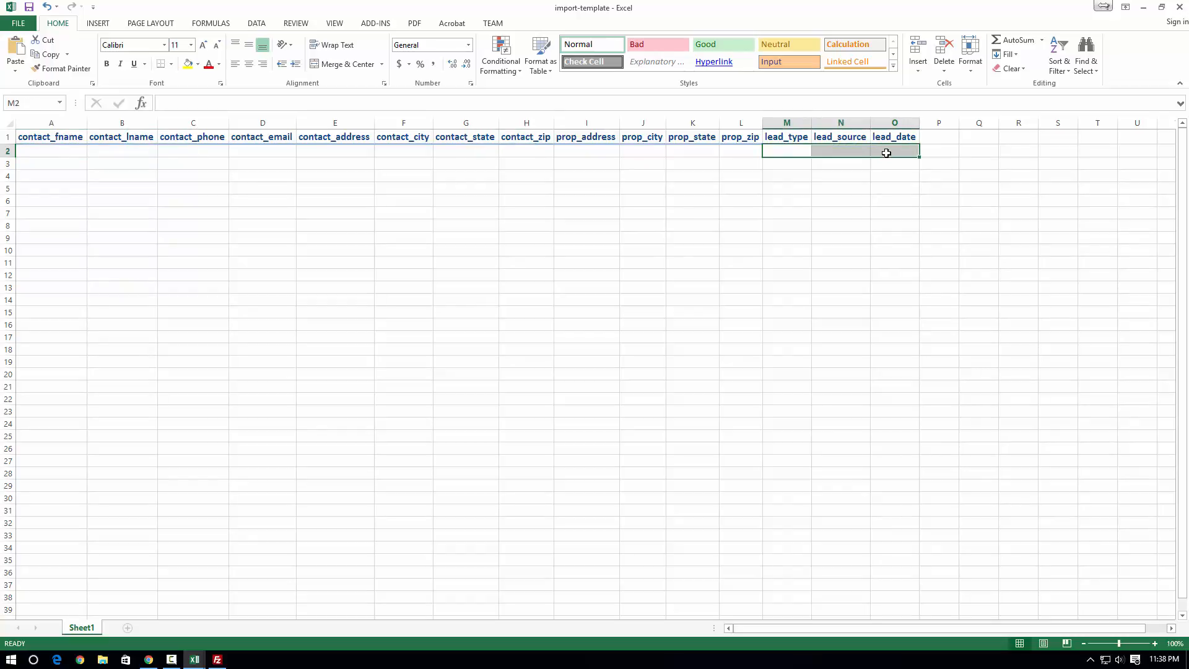
{"action": "left_click_drag", "start_coordinate": [798, 151], "coordinate": [843, 151]}
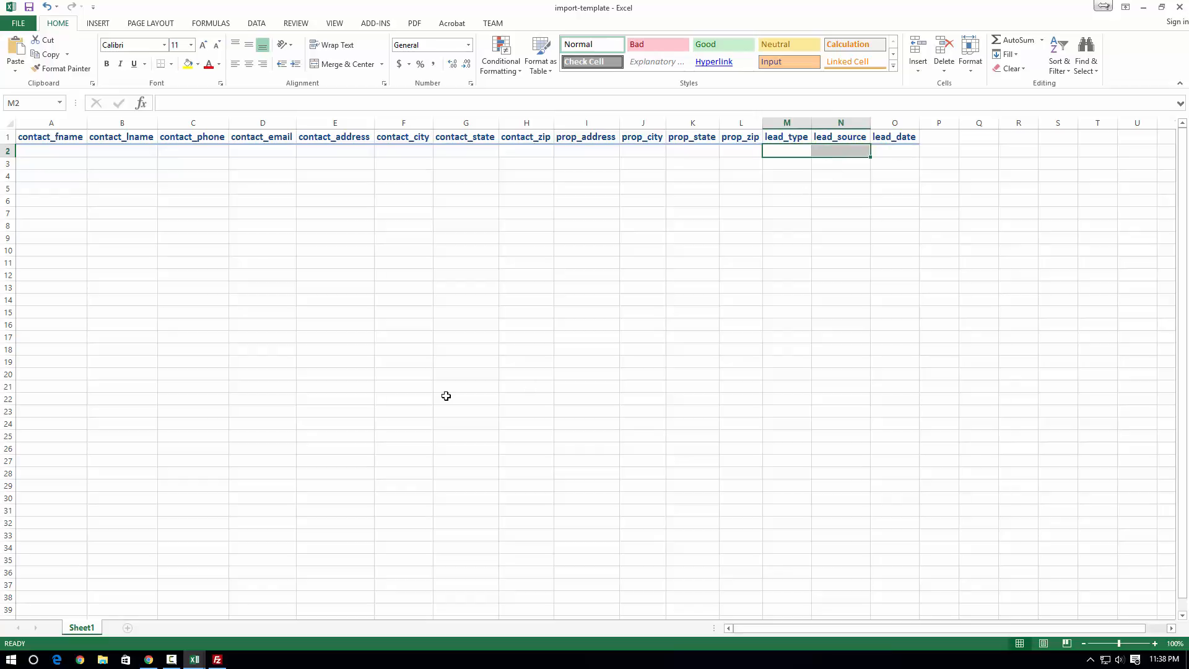
Switch to Podio in Chrome and open a new lead form in the Leads app to examine the Marketing Source and Lead Type options.
{"action": "left_click", "coordinate": [148, 660]}
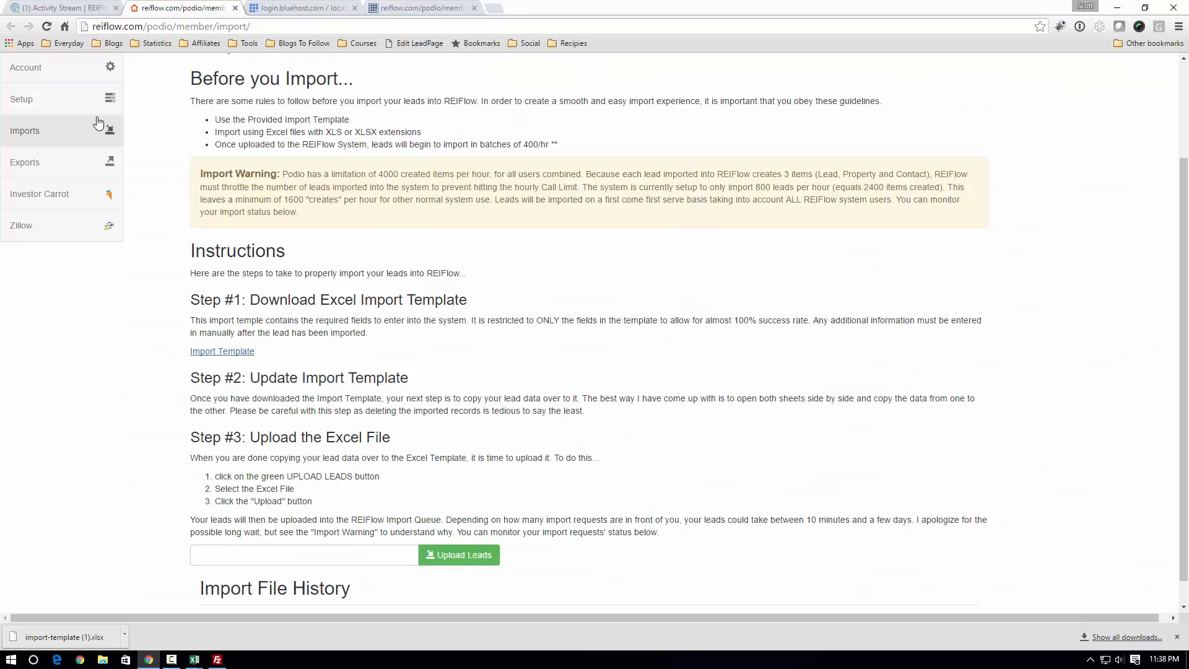
{"action": "left_click", "coordinate": [75, 9]}
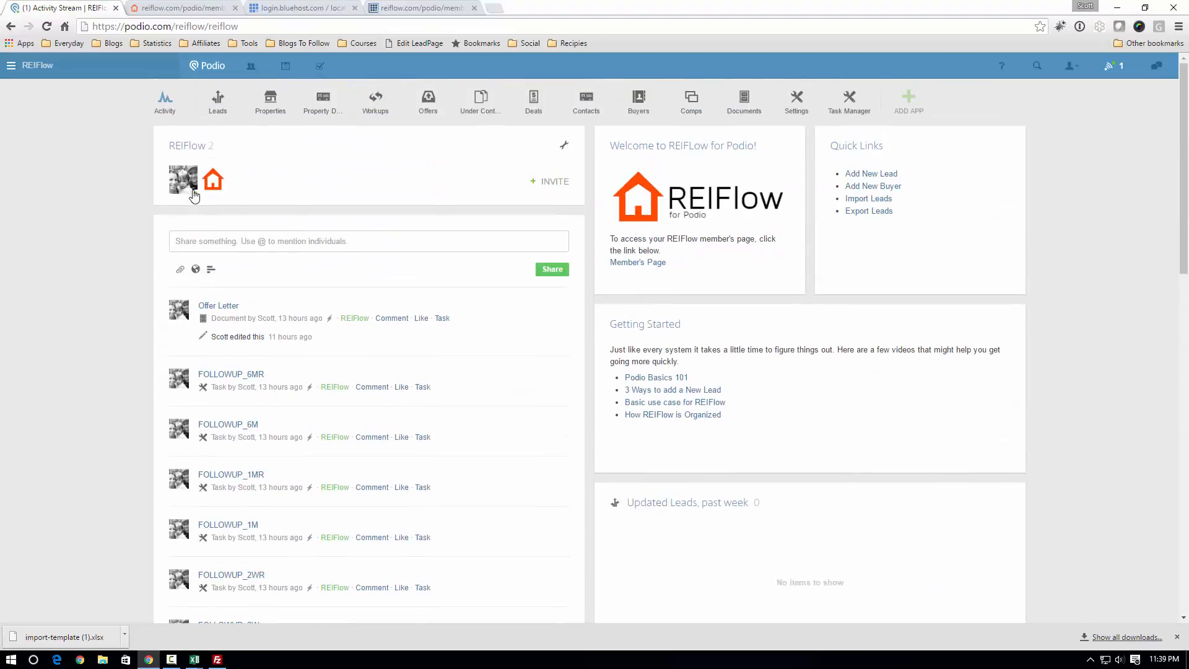
{"action": "left_click", "coordinate": [212, 114]}
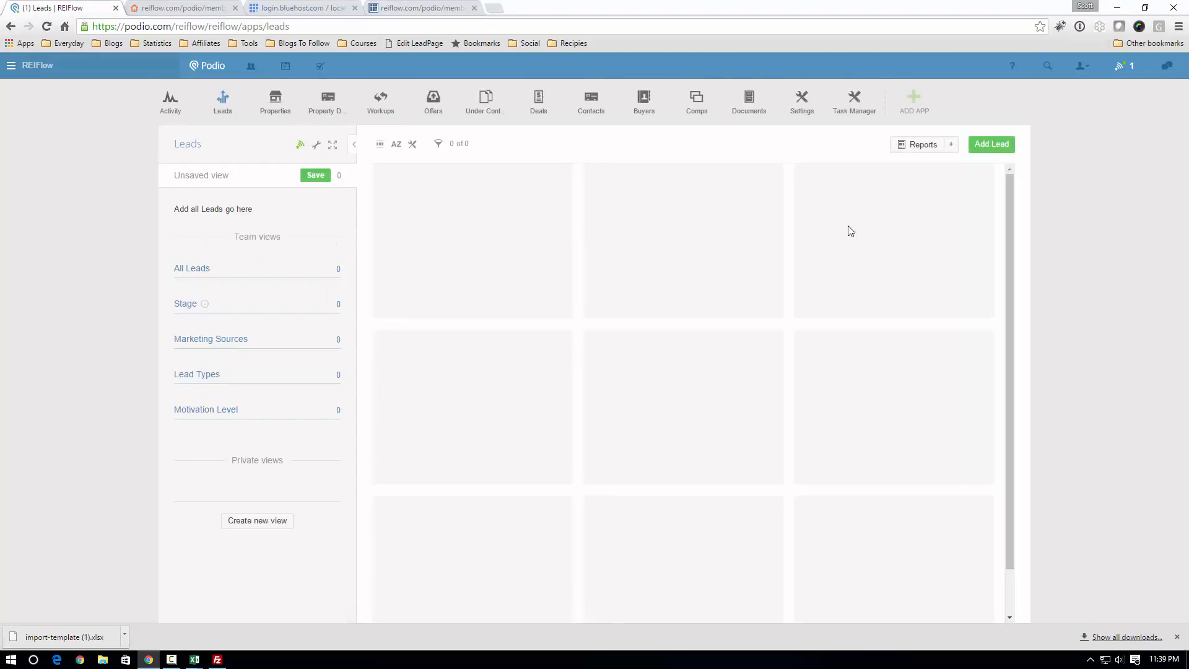
{"action": "left_click", "coordinate": [986, 145]}
{"action": "scroll", "coordinate": [616, 320], "scroll_direction": "down", "scroll_amount": 8}
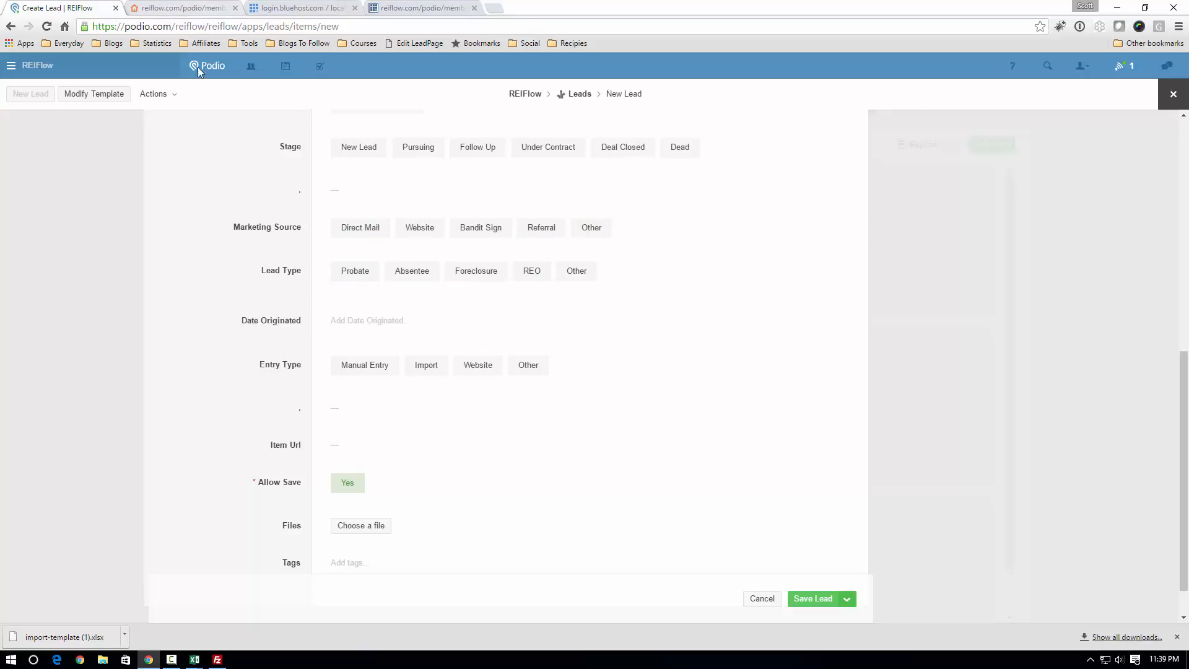
Return to the import-template workbook in Excel and check the lead_type and lead_source cells in the first data row.
{"action": "mouse_move", "coordinate": [205, 660]}
{"action": "left_click", "coordinate": [260, 610]}
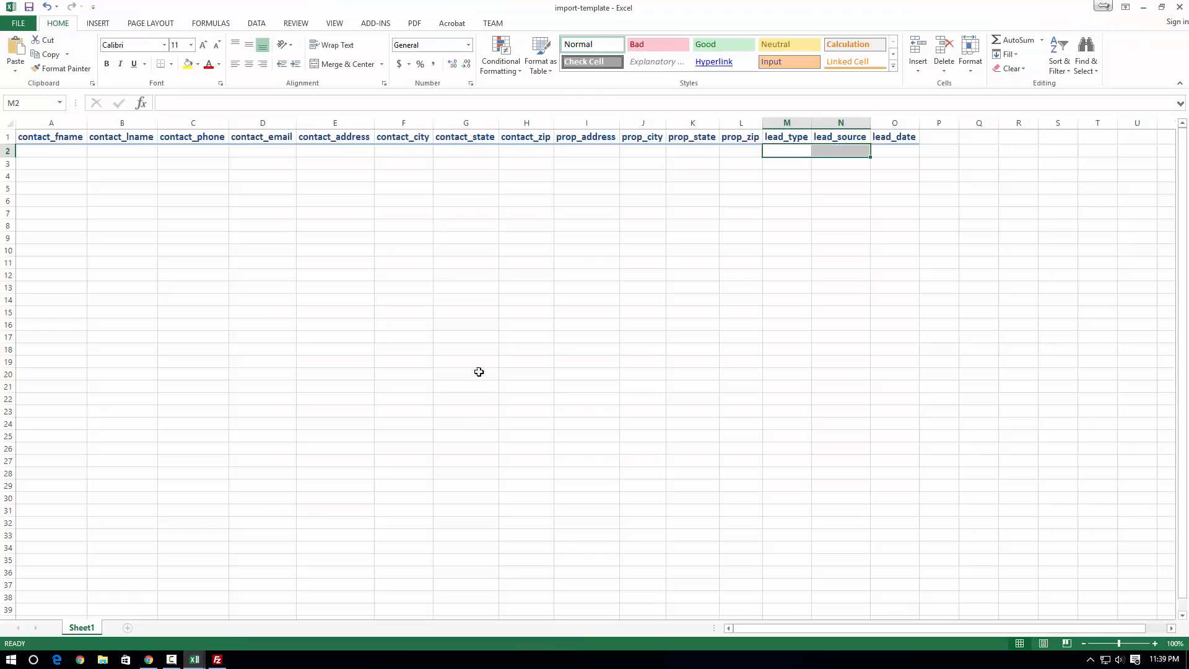
{"action": "left_click", "coordinate": [806, 152]}
{"action": "left_click", "coordinate": [821, 153]}
{"action": "left_click", "coordinate": [791, 150]}
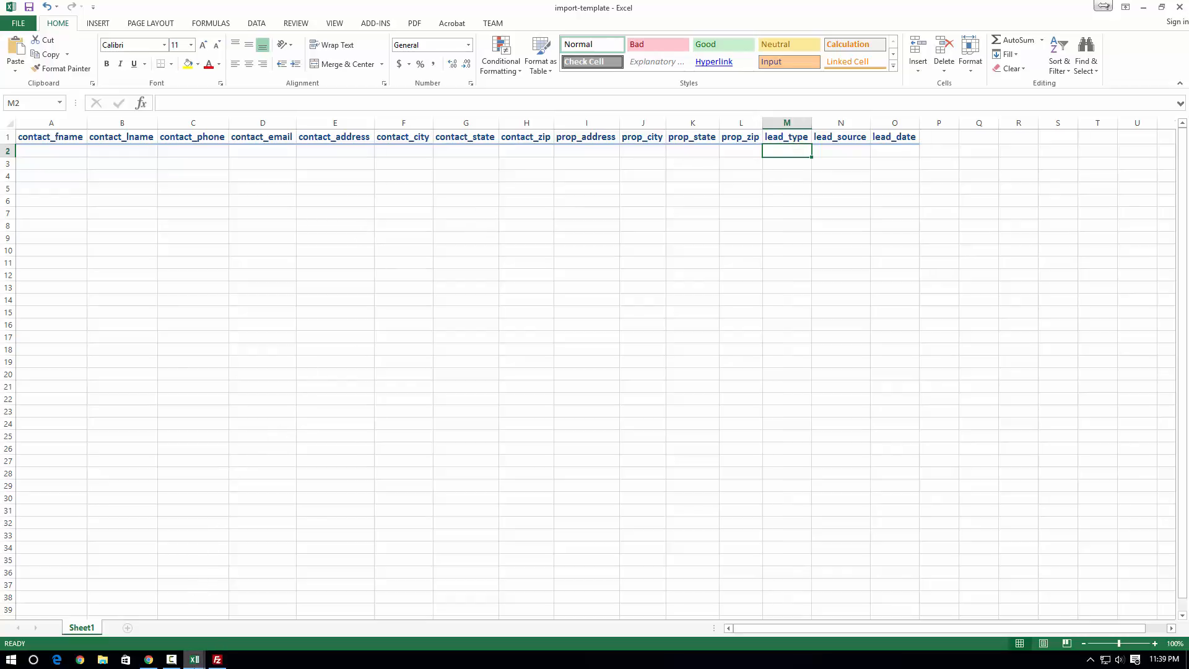
Revisit the REIFlow import page in Chrome, and examine the lead_type, lead_source and lead_date values in the family leads workbook in Excel.
{"action": "left_click", "coordinate": [148, 659]}
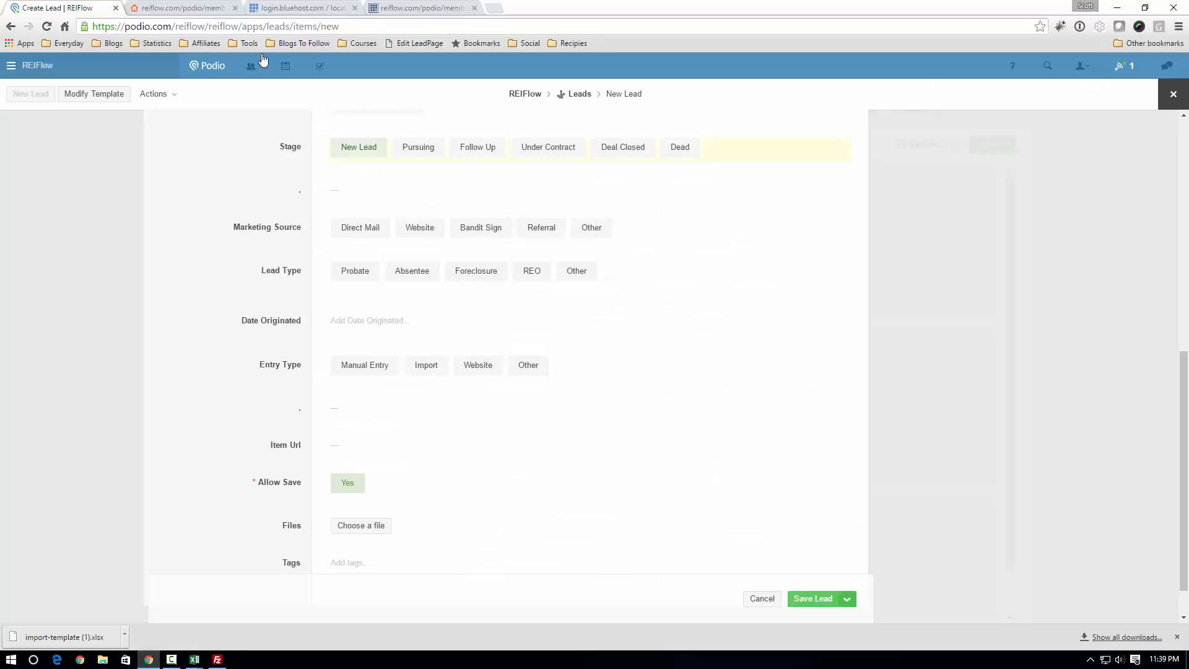
{"action": "left_click", "coordinate": [222, 11]}
{"action": "scroll", "coordinate": [265, 353], "scroll_direction": "down", "scroll_amount": 1}
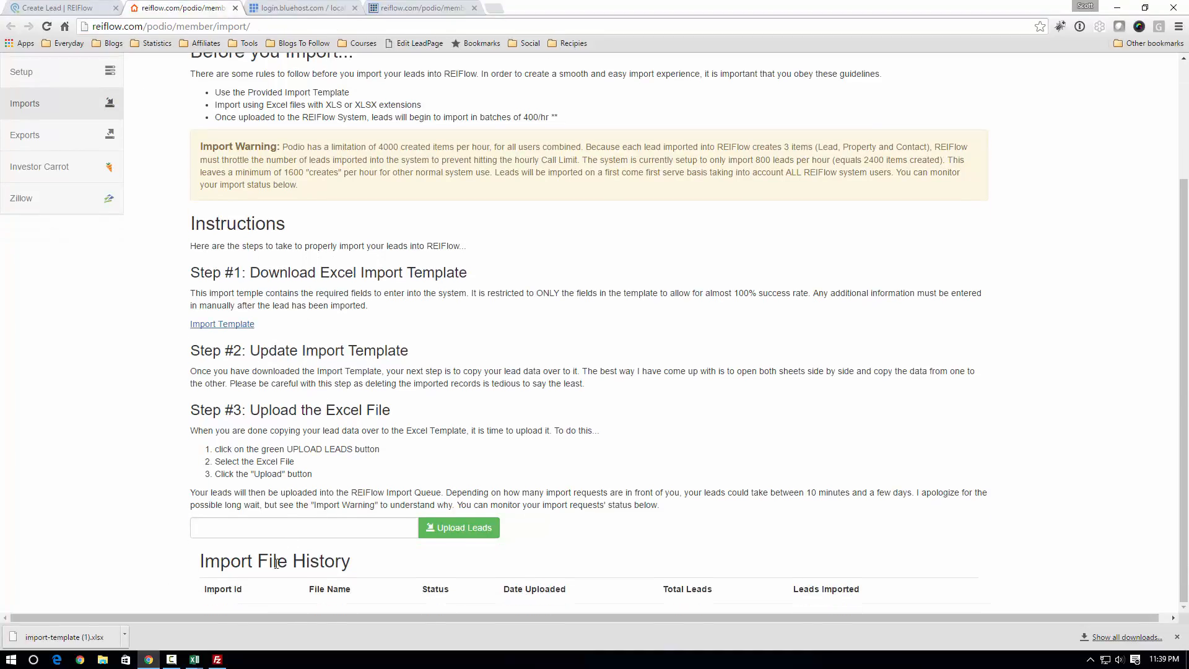
{"action": "mouse_move", "coordinate": [197, 659]}
{"action": "left_click", "coordinate": [124, 610]}
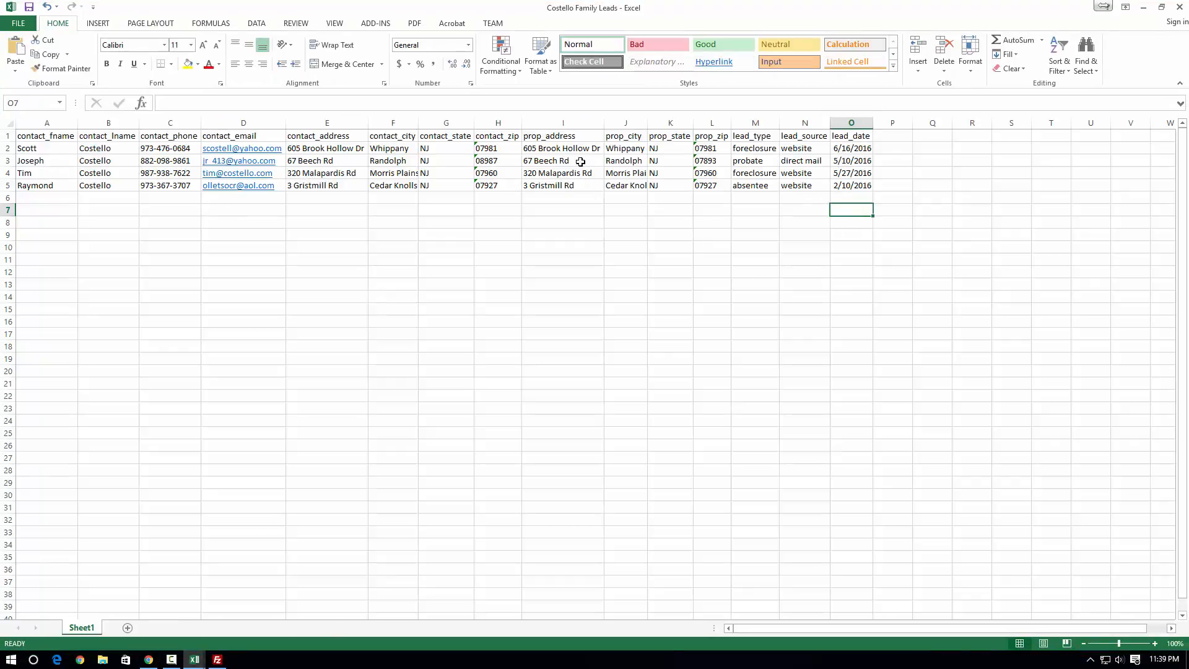
{"action": "left_click", "coordinate": [748, 147]}
{"action": "left_click_drag", "start_coordinate": [748, 147], "coordinate": [749, 184]}
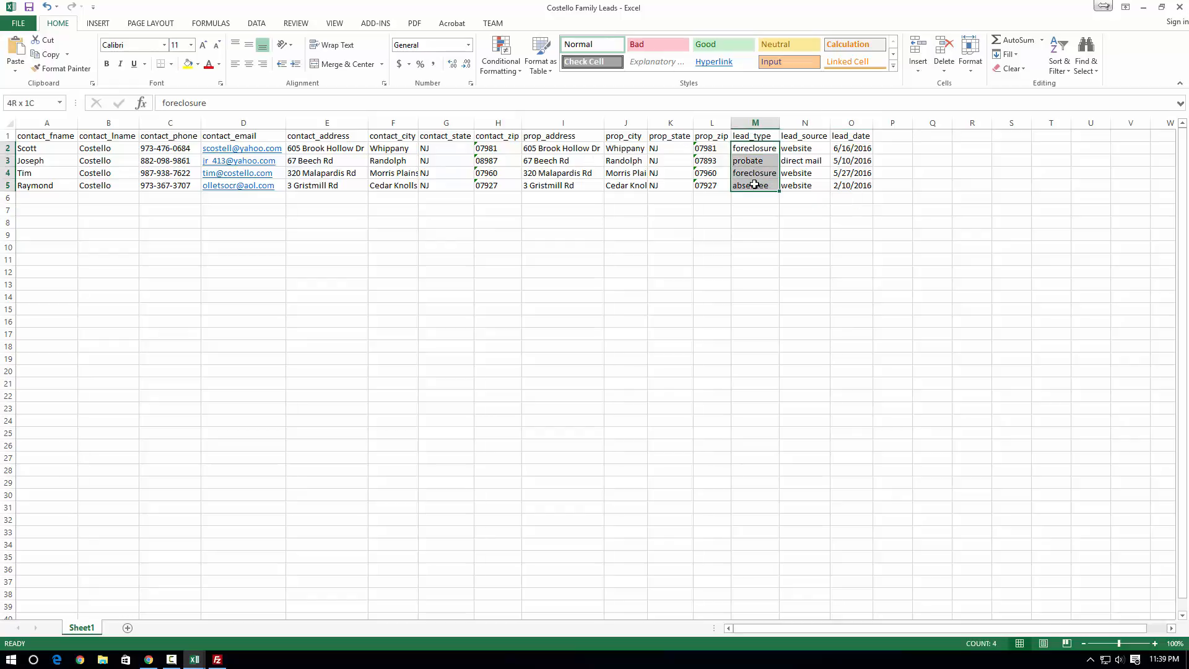
{"action": "left_click", "coordinate": [803, 149]}
{"action": "left_click_drag", "start_coordinate": [803, 149], "coordinate": [803, 185]}
{"action": "left_click_drag", "start_coordinate": [853, 149], "coordinate": [855, 186]}
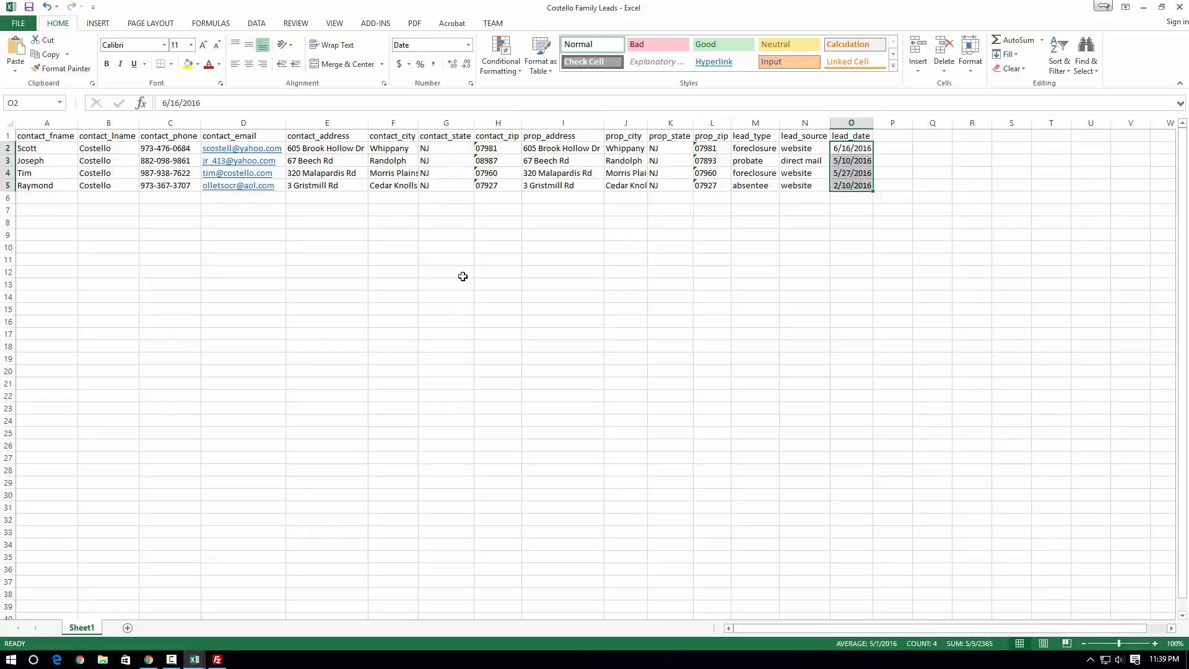
Switch to the REIFlow import page in Chrome and upload the family leads Excel file from the ReiFlow folder.
{"action": "left_click", "coordinate": [155, 662]}
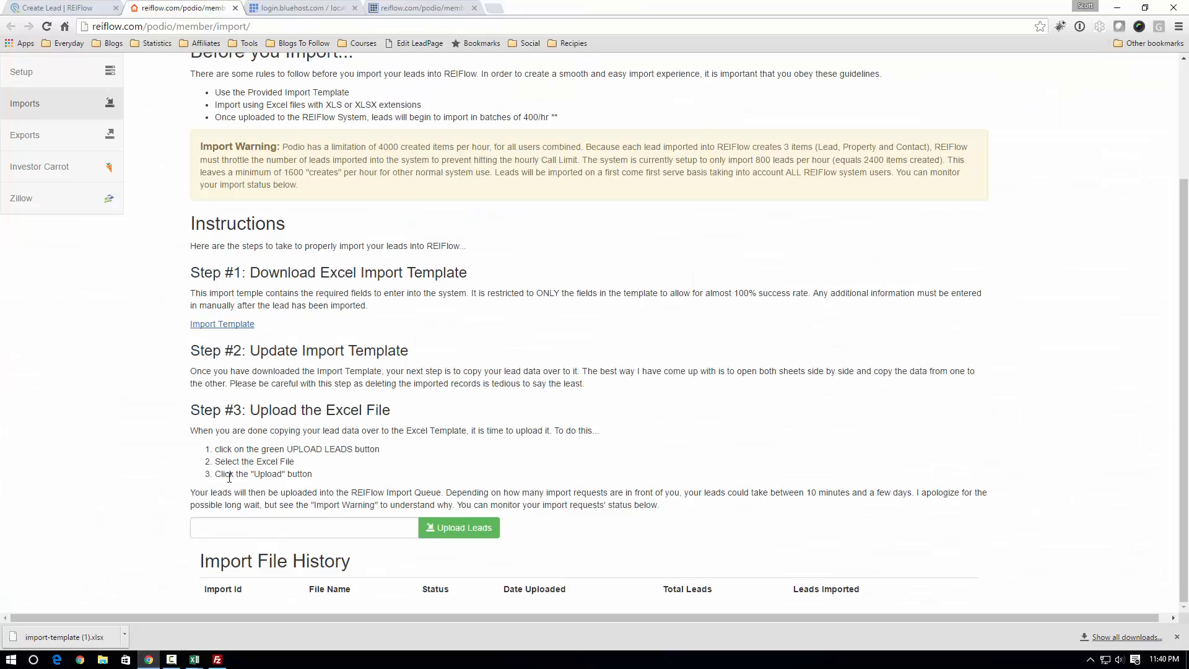
{"action": "left_click", "coordinate": [473, 529]}
{"action": "left_click", "coordinate": [253, 87]}
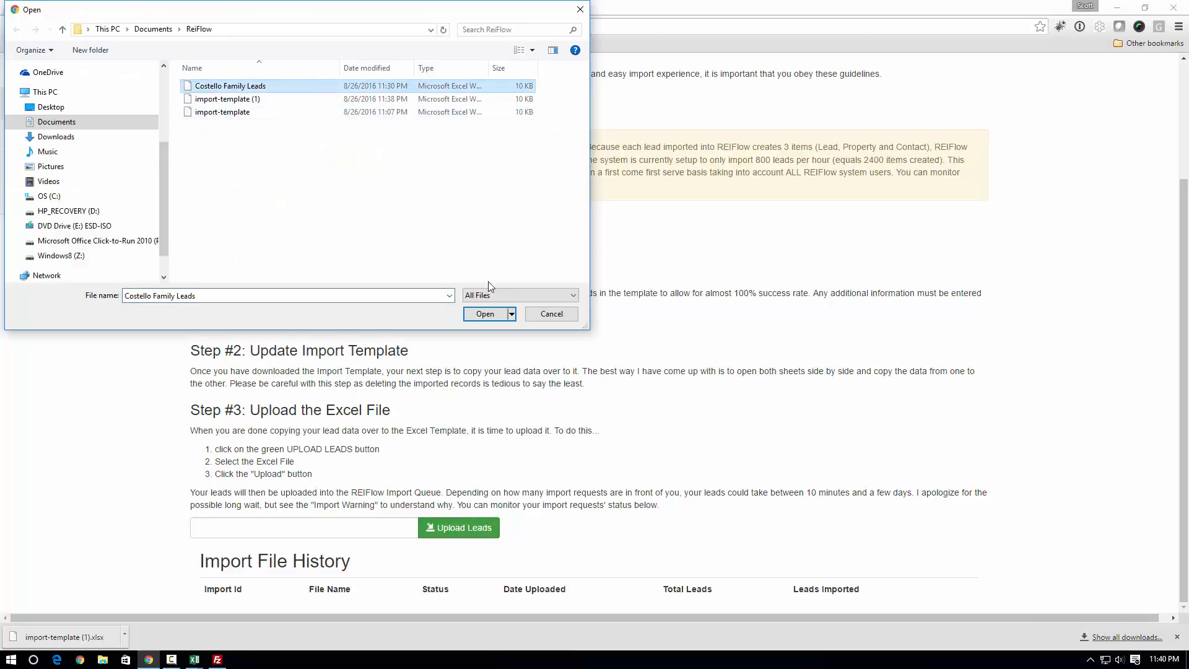
{"action": "left_click", "coordinate": [485, 314]}
{"action": "scroll", "coordinate": [577, 586], "scroll_direction": "down", "scroll_amount": 3}
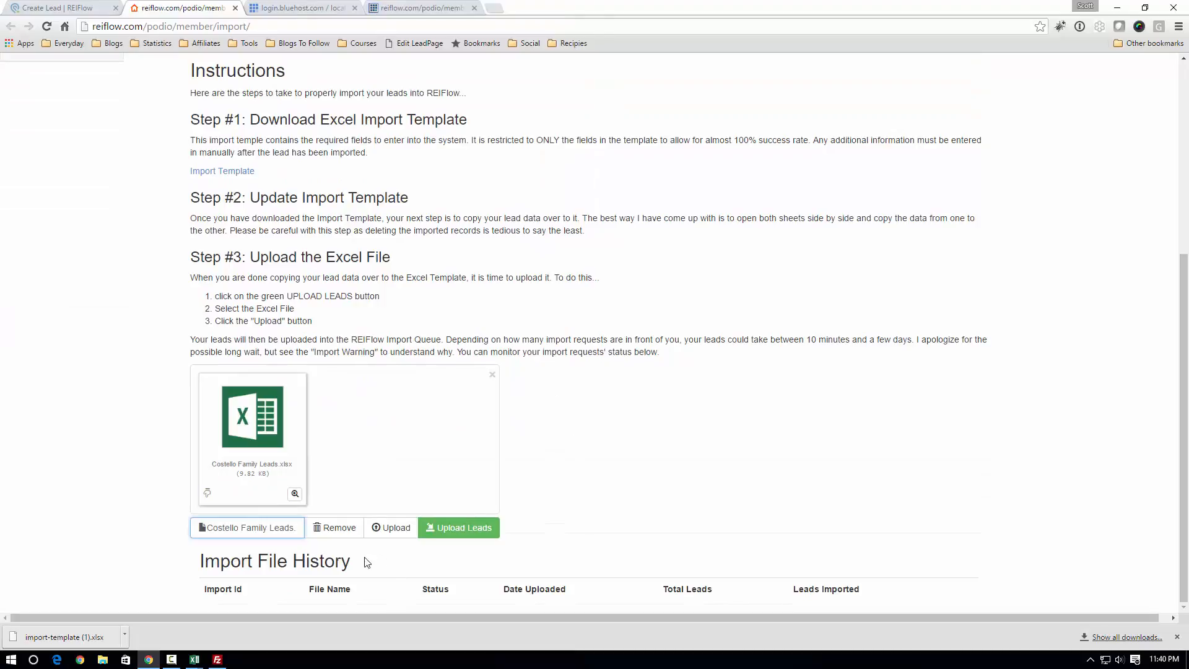
{"action": "left_click", "coordinate": [398, 529]}
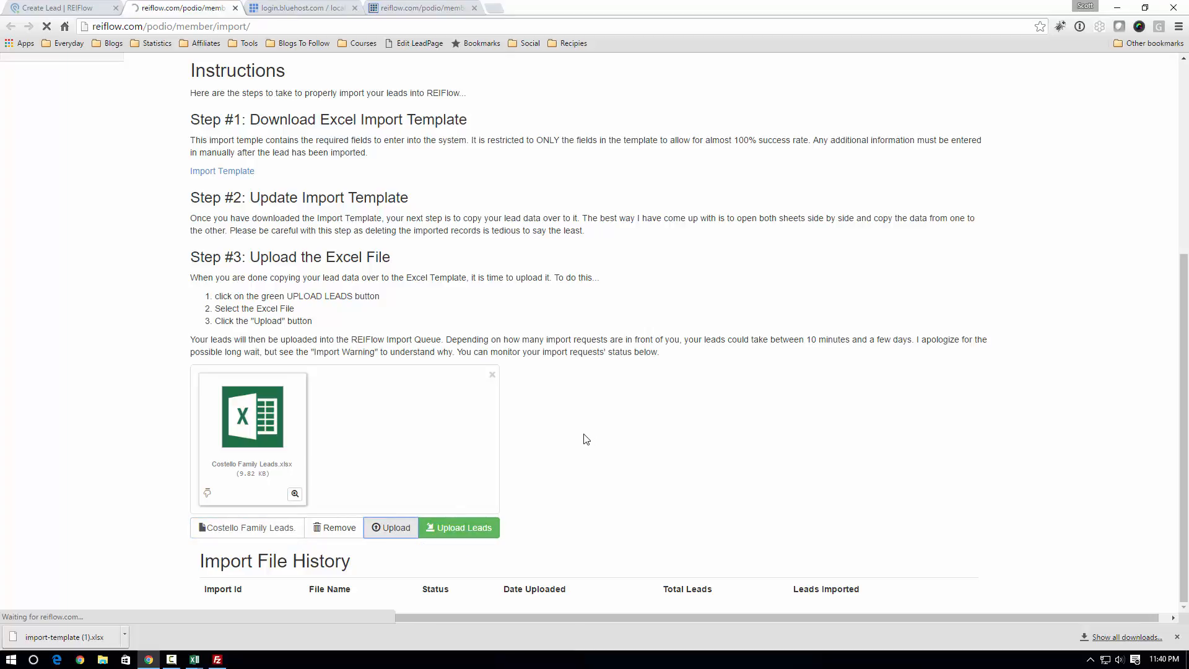
Review the uploaded lead rows and their Import File History entry, and open that import's details.
{"action": "scroll", "coordinate": [585, 439], "scroll_direction": "down", "scroll_amount": 5}
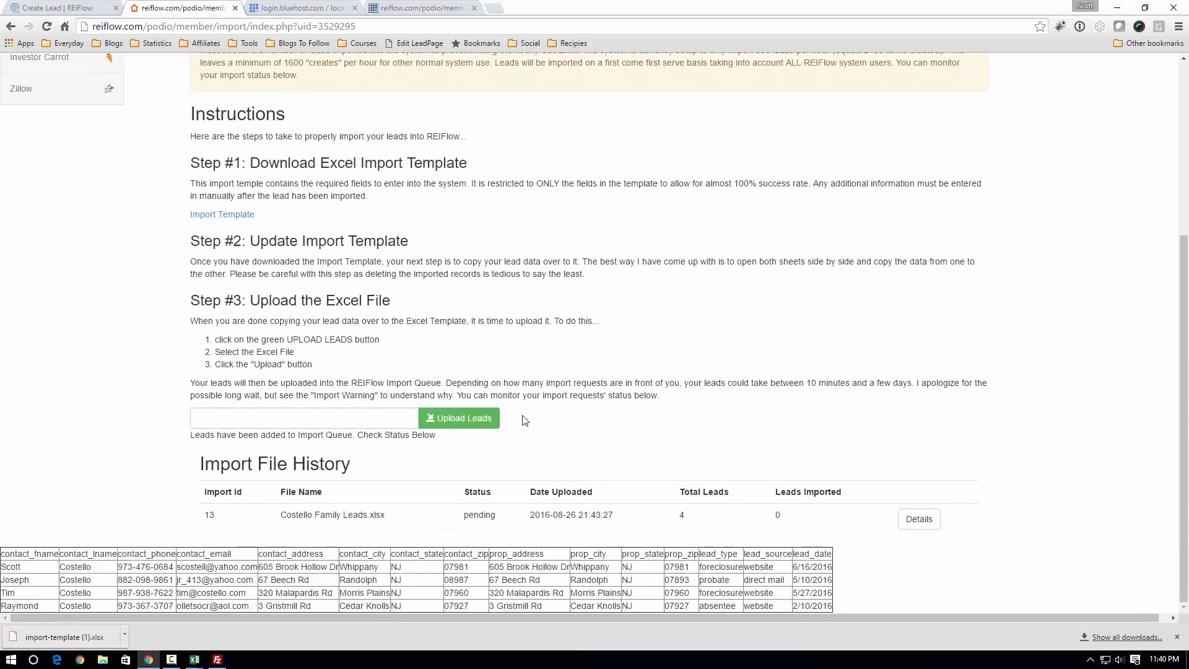
{"action": "left_click_drag", "start_coordinate": [28, 568], "coordinate": [821, 611]}
{"action": "left_click", "coordinate": [566, 535]}
{"action": "left_click_drag", "start_coordinate": [206, 516], "coordinate": [803, 518]}
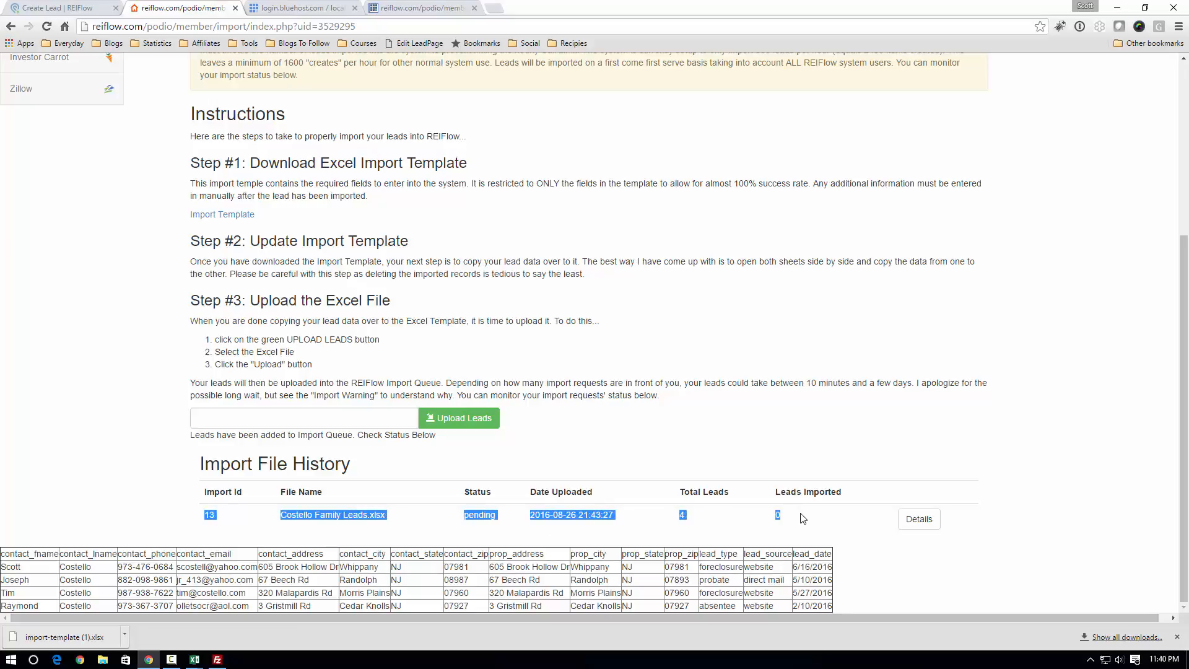
{"action": "left_click", "coordinate": [706, 466]}
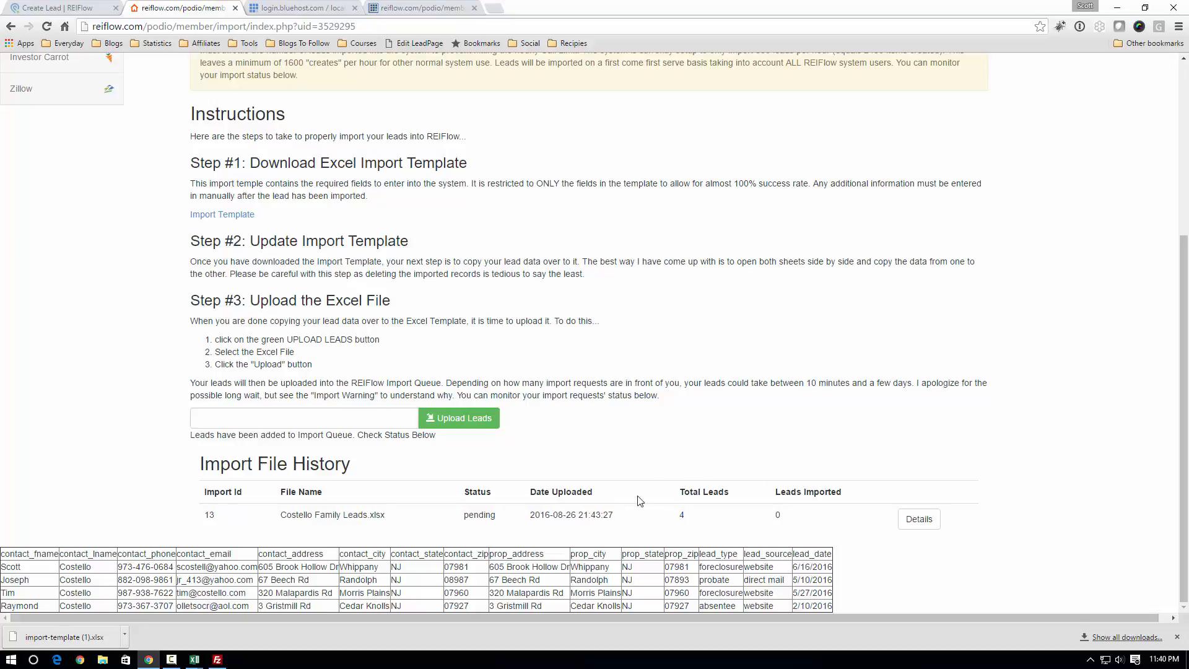
{"action": "left_click", "coordinate": [918, 520]}
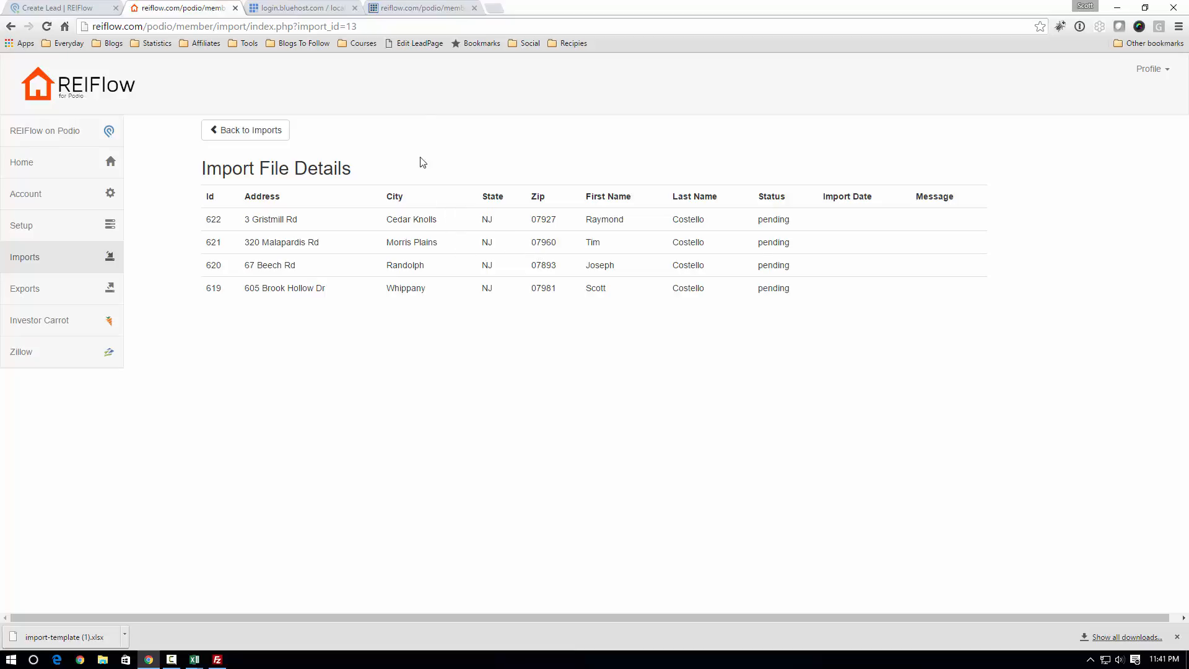
Run the lead import script page in the other REIFlow browser tab, and reload the Import File Details page.
{"action": "left_click", "coordinate": [418, 8]}
{"action": "left_click", "coordinate": [411, 27]}
{"action": "key", "text": "Return"}
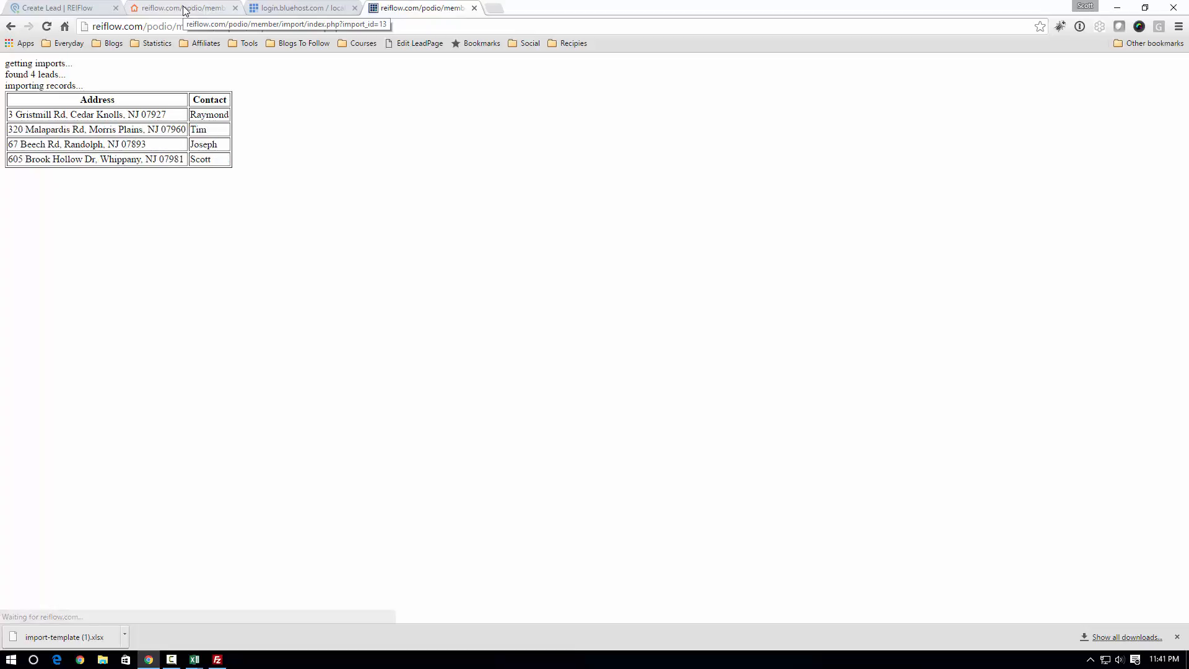
{"action": "left_click", "coordinate": [184, 9]}
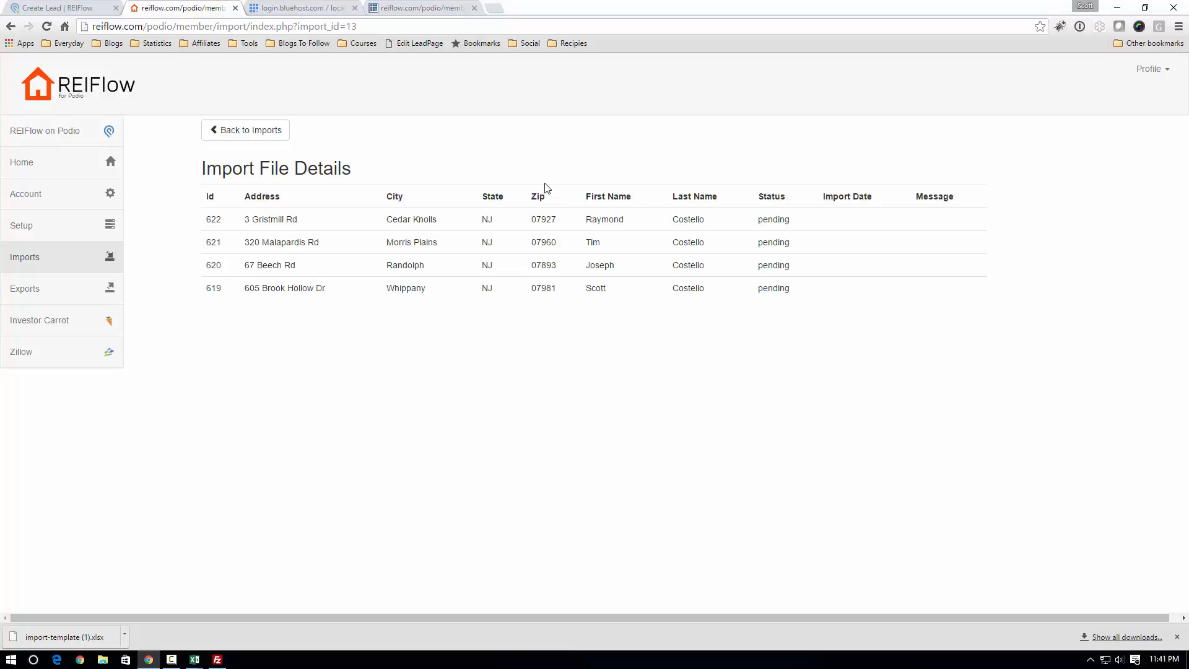
{"action": "left_click", "coordinate": [48, 27]}
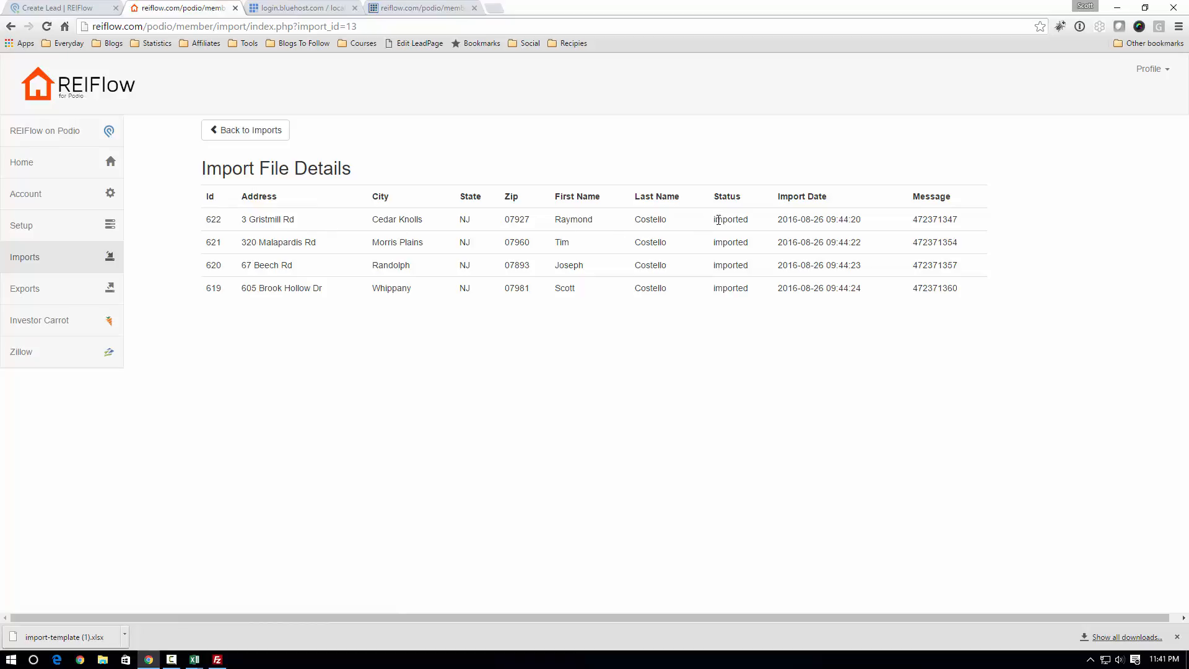
Examine the Status, Import Date and Message values of the first two leads in Import File Details.
{"action": "left_click_drag", "start_coordinate": [774, 220], "coordinate": [862, 220]}
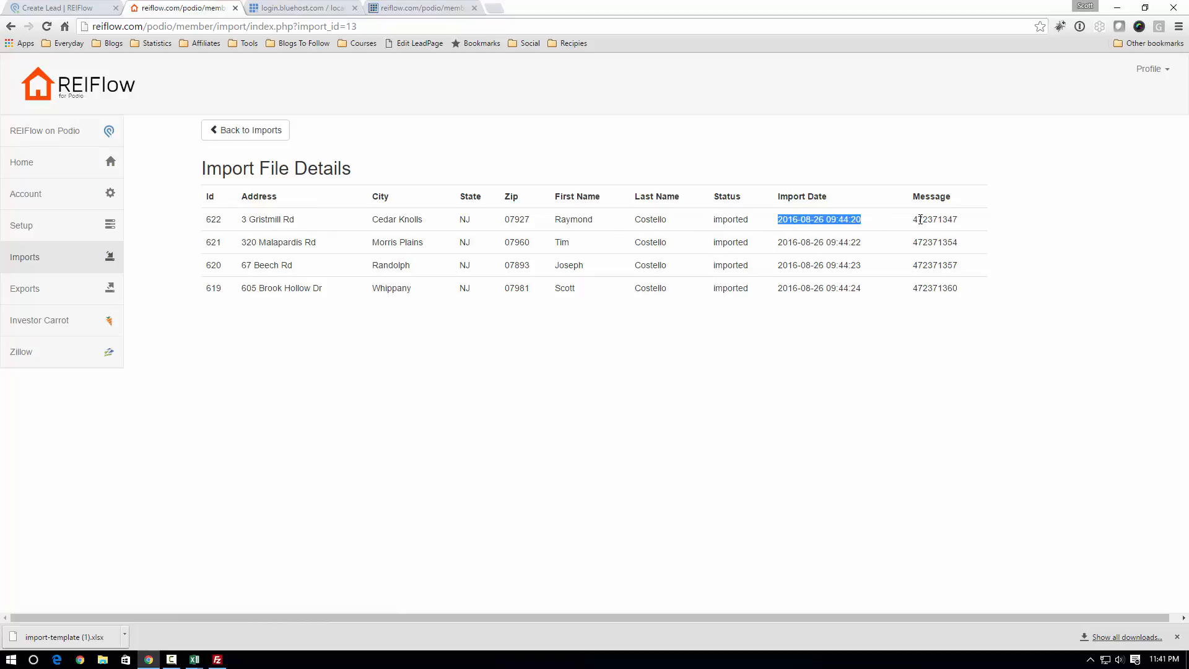
{"action": "double_click", "coordinate": [935, 219]}
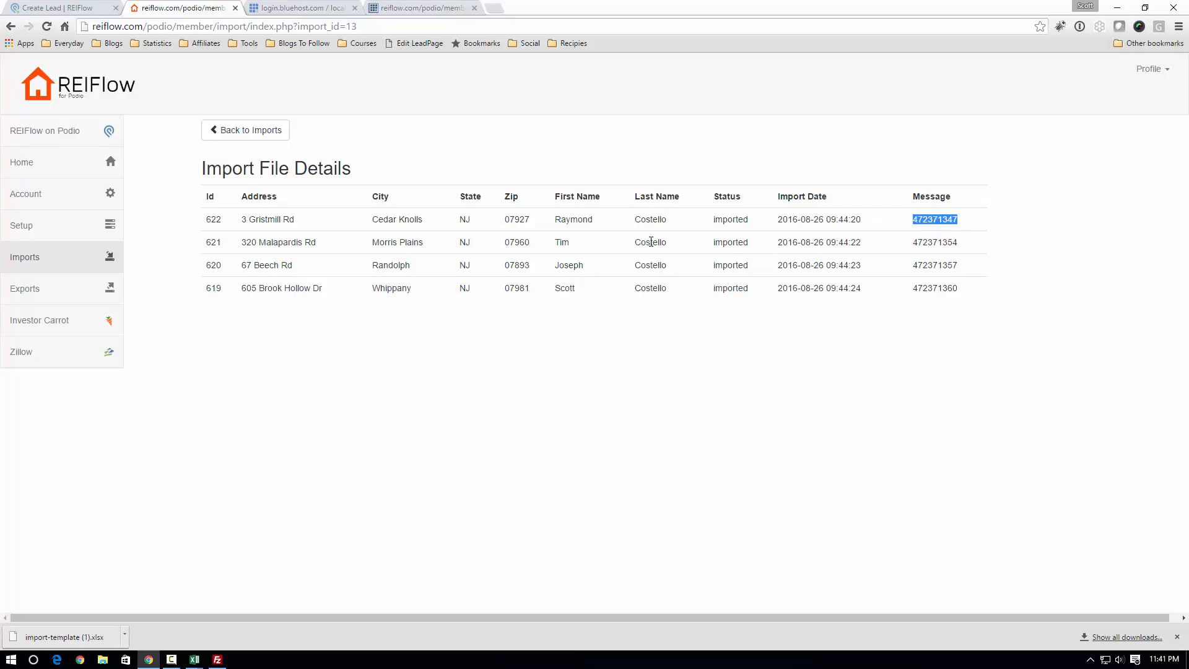
{"action": "double_click", "coordinate": [722, 242]}
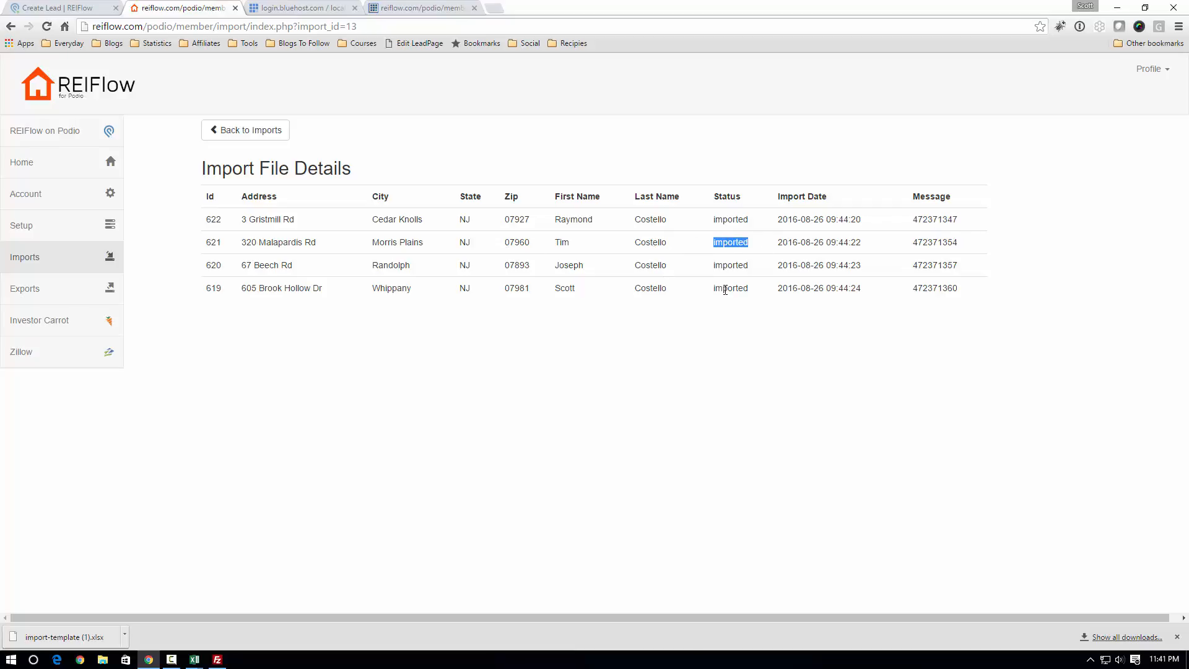
{"action": "double_click", "coordinate": [941, 243]}
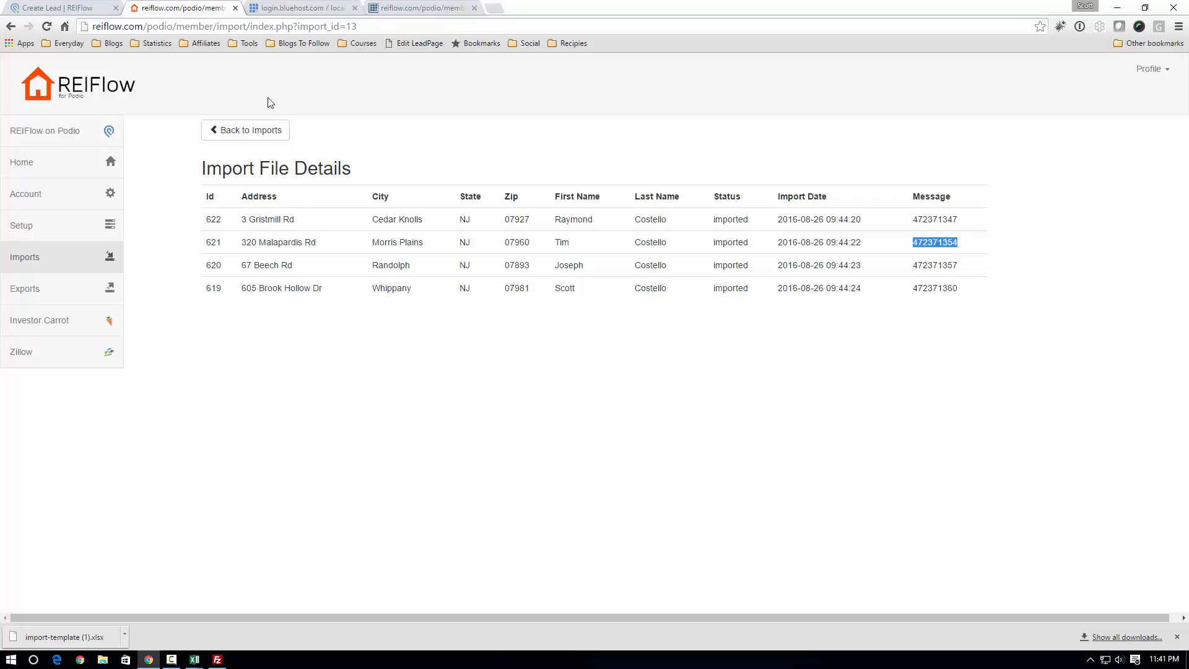
Switch to Podio, close the unsaved new lead form and reload the Leads app.
{"action": "left_click", "coordinate": [97, 14]}
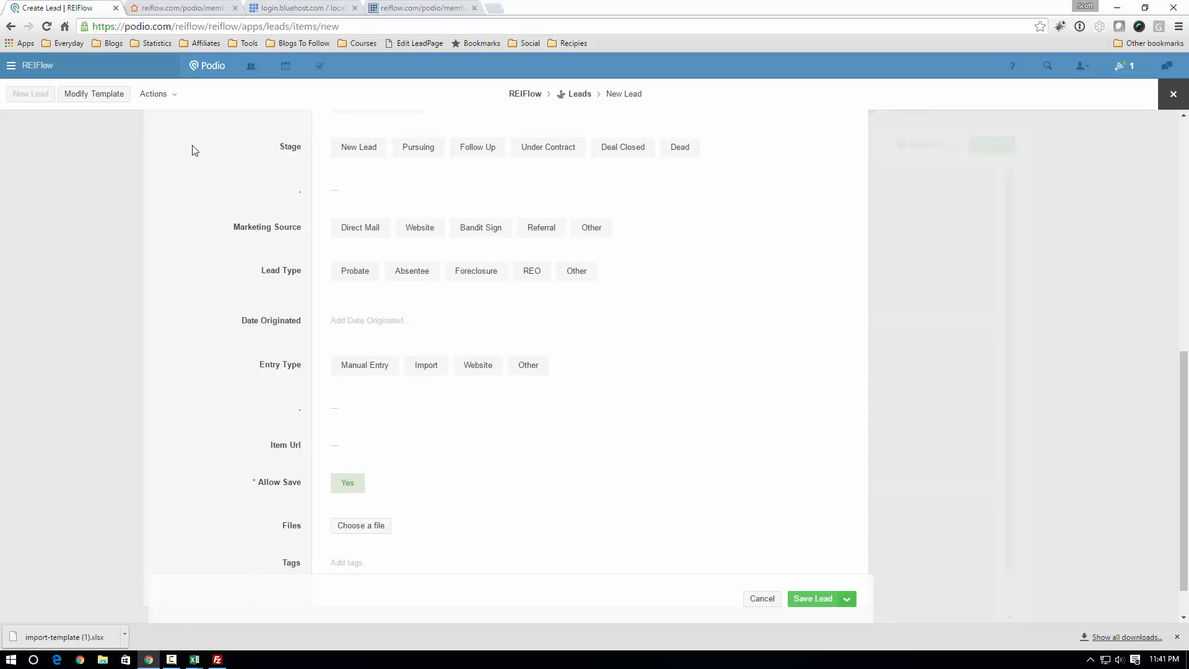
{"action": "left_click", "coordinate": [1172, 94]}
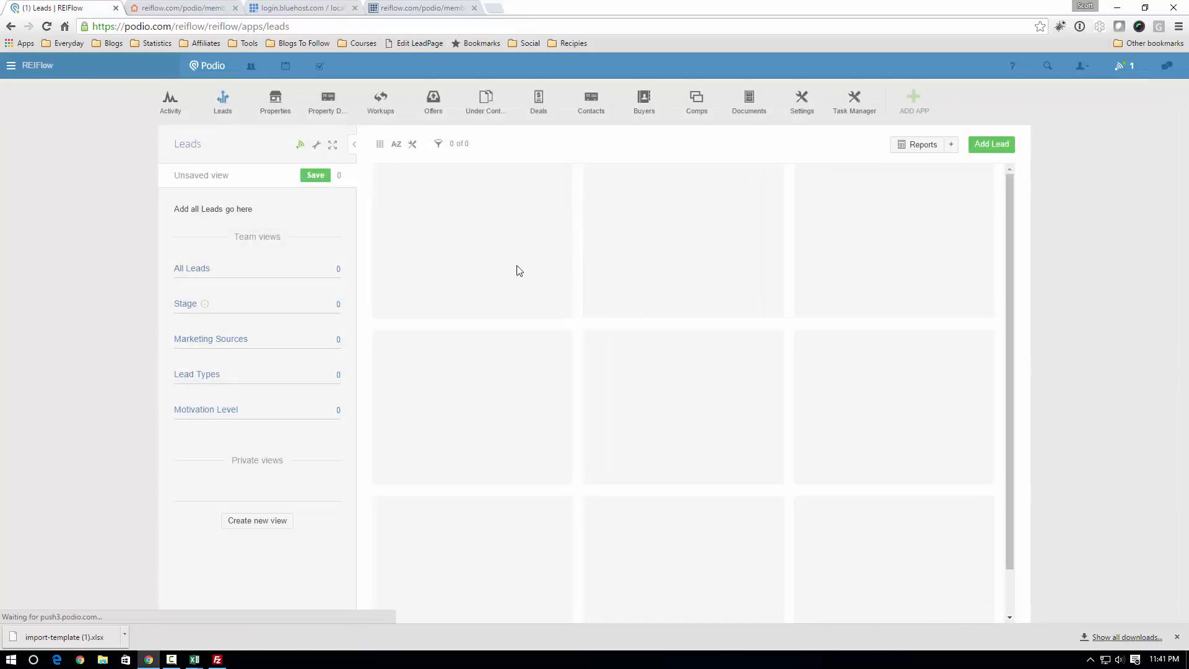
{"action": "left_click", "coordinate": [47, 27]}
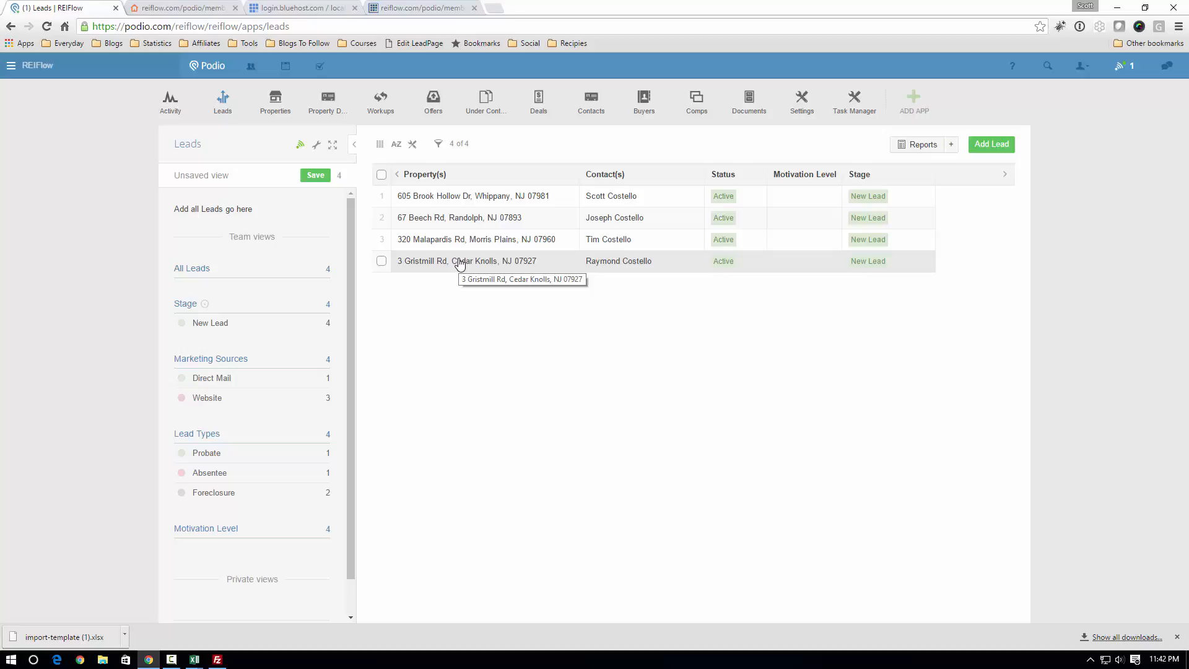
Open the first lead in the Leads list and review its Property(s) and Contact(s) sections.
{"action": "left_click", "coordinate": [454, 203]}
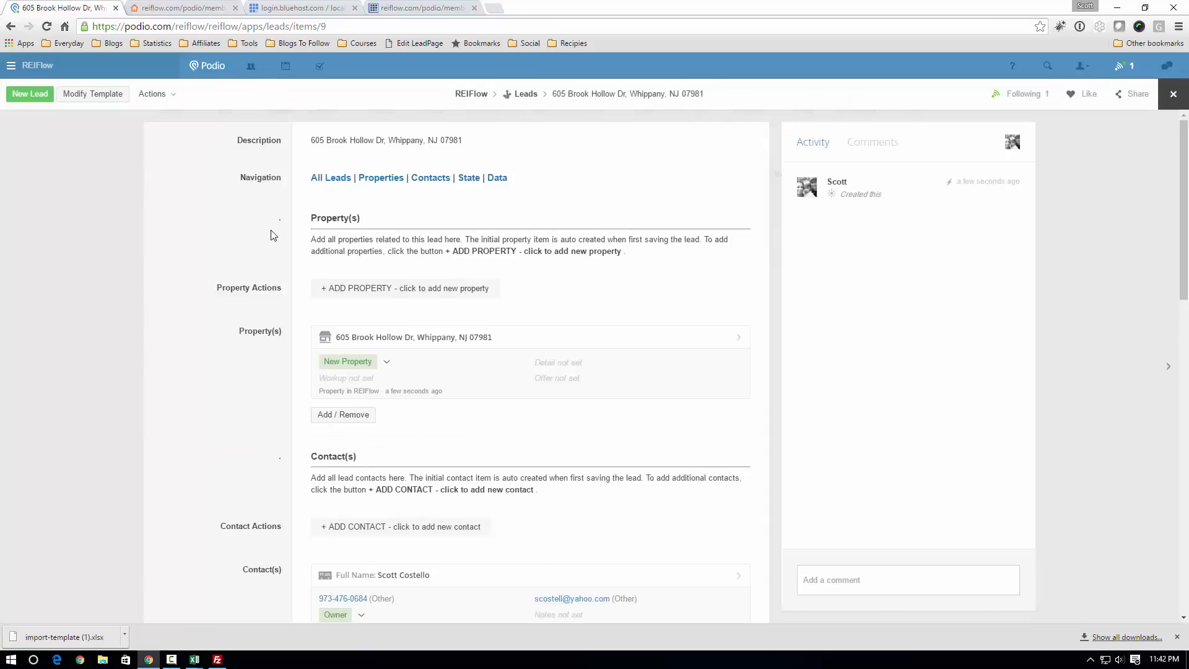
{"action": "scroll", "coordinate": [266, 208], "scroll_direction": "down", "scroll_amount": 1}
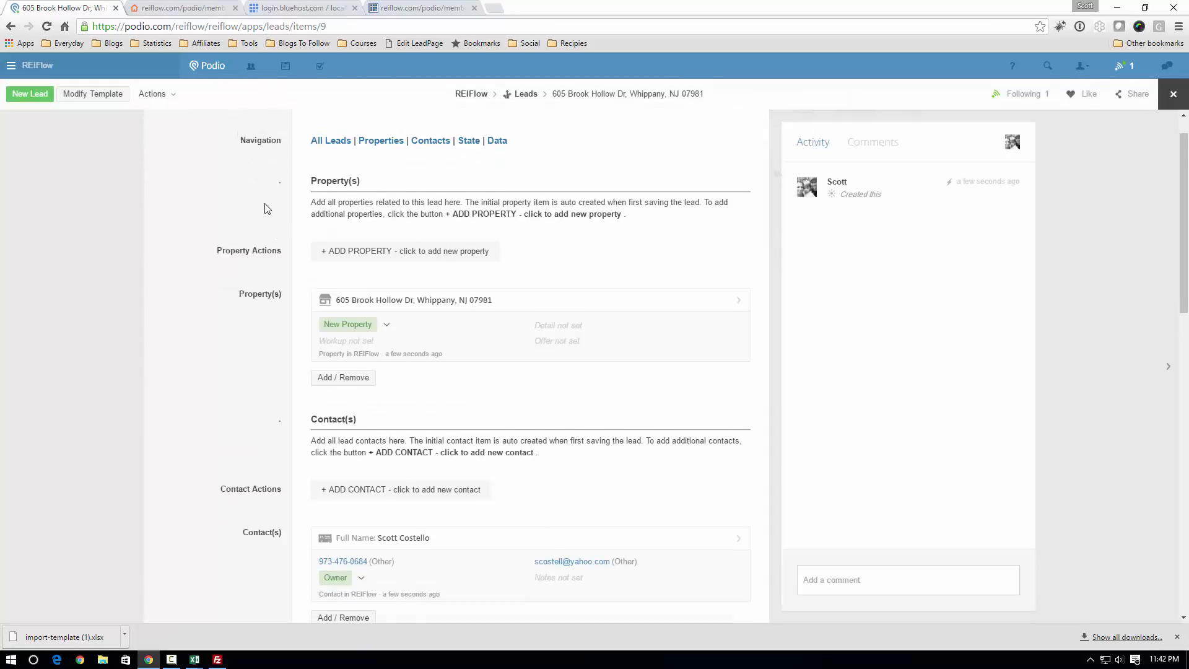
{"action": "scroll", "coordinate": [266, 208], "scroll_direction": "down", "scroll_amount": 1}
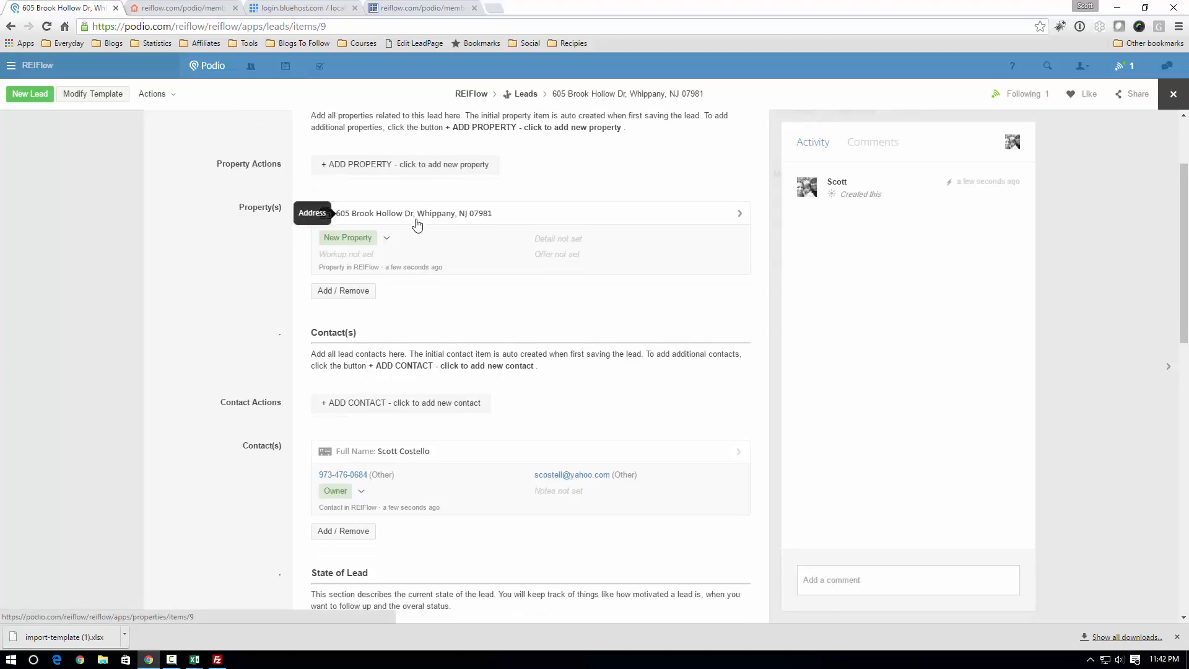
Open the lead's linked property record, review its sections from Address to Related items, and return to the lead.
{"action": "left_click", "coordinate": [478, 230]}
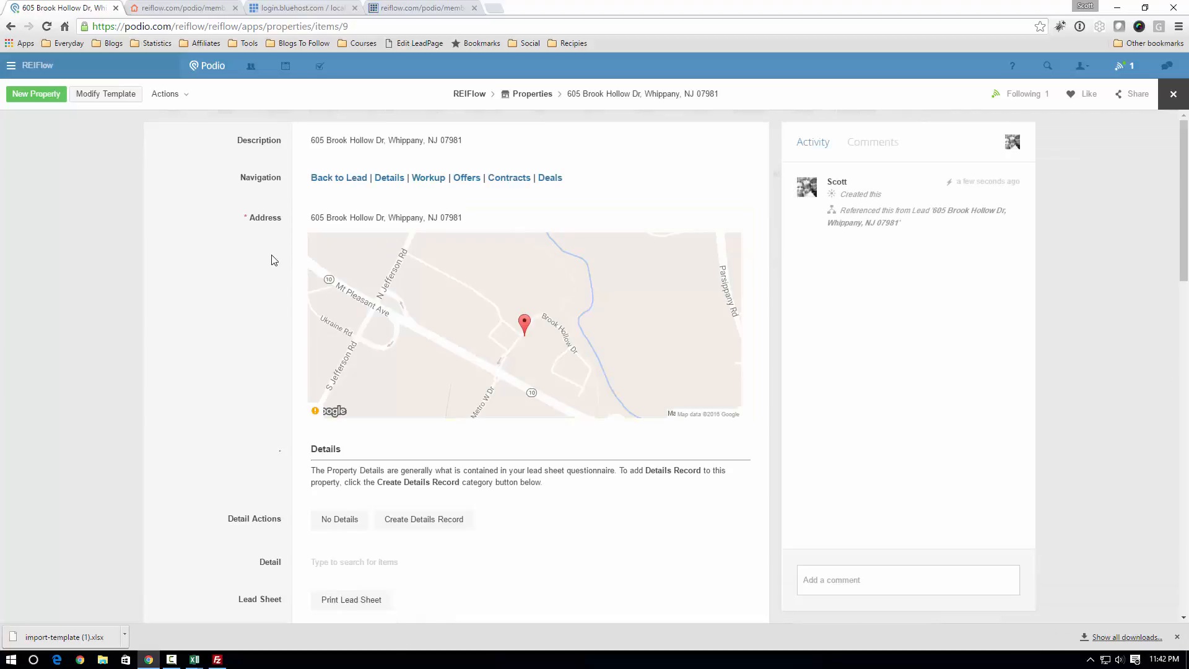
{"action": "scroll", "coordinate": [271, 257], "scroll_direction": "down", "scroll_amount": 1}
{"action": "scroll", "coordinate": [215, 300], "scroll_direction": "down", "scroll_amount": 3}
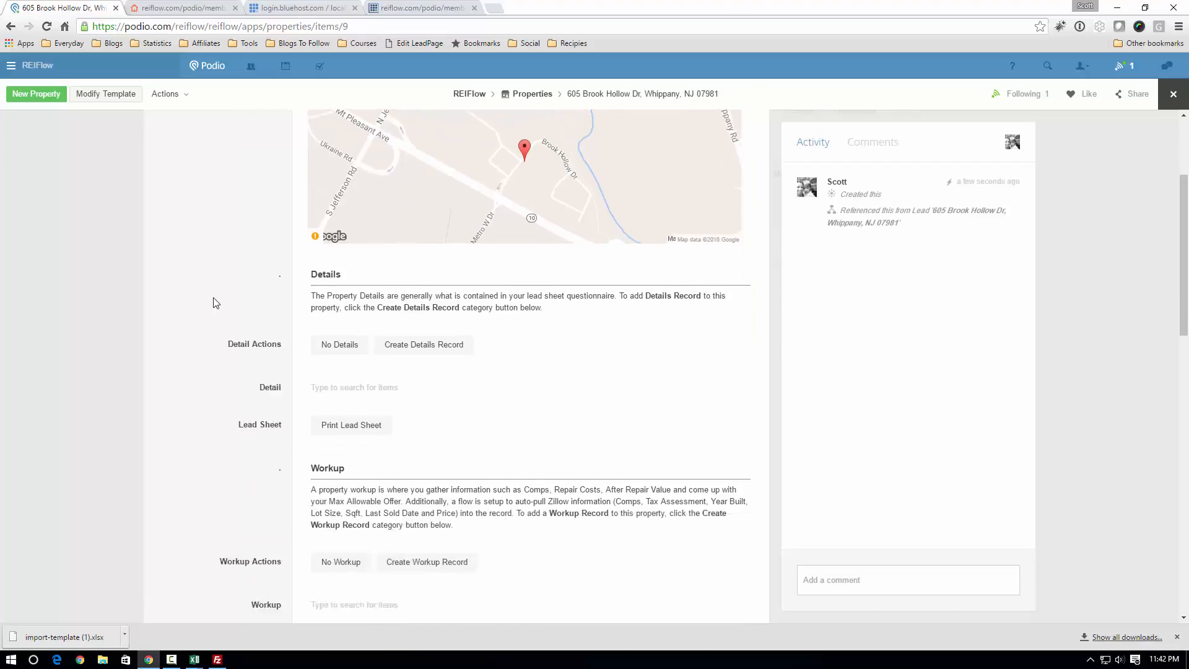
{"action": "scroll", "coordinate": [227, 293], "scroll_direction": "down", "scroll_amount": 10}
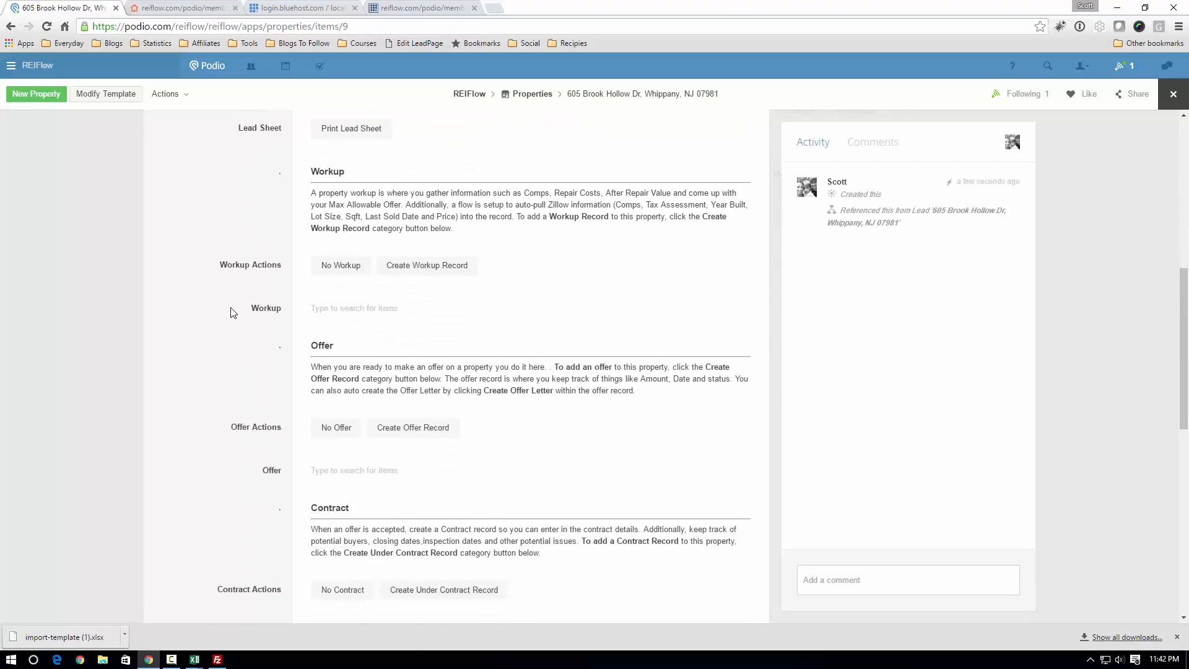
{"action": "scroll", "coordinate": [231, 312], "scroll_direction": "down", "scroll_amount": 3}
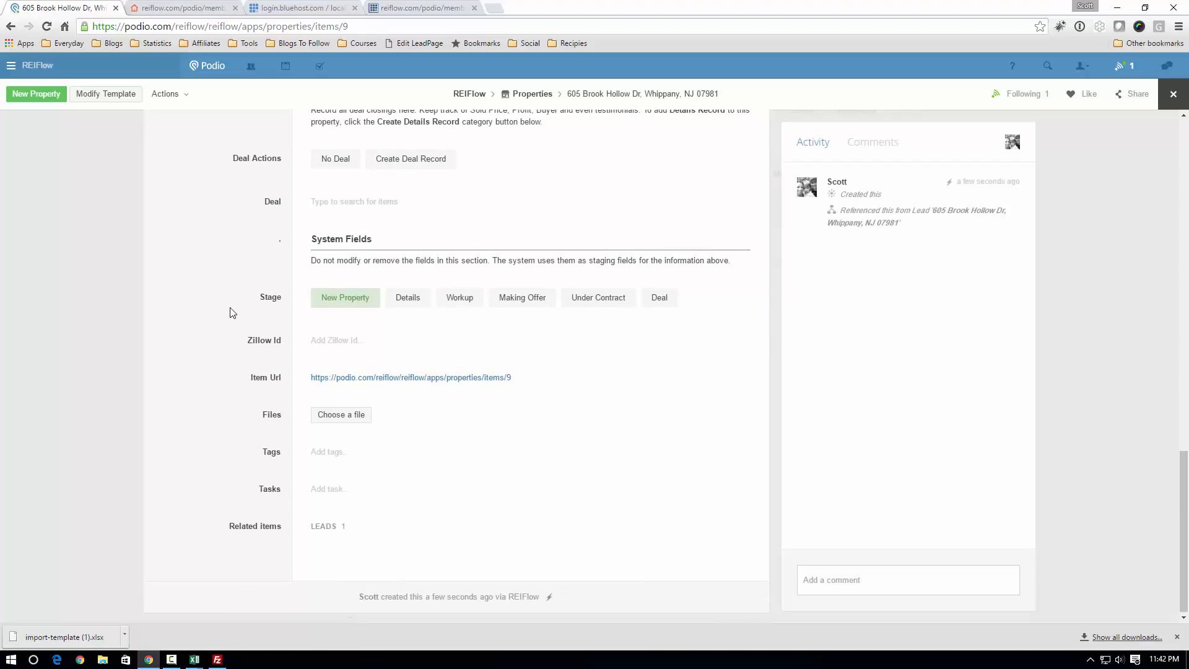
{"action": "scroll", "coordinate": [231, 313], "scroll_direction": "up", "scroll_amount": 6}
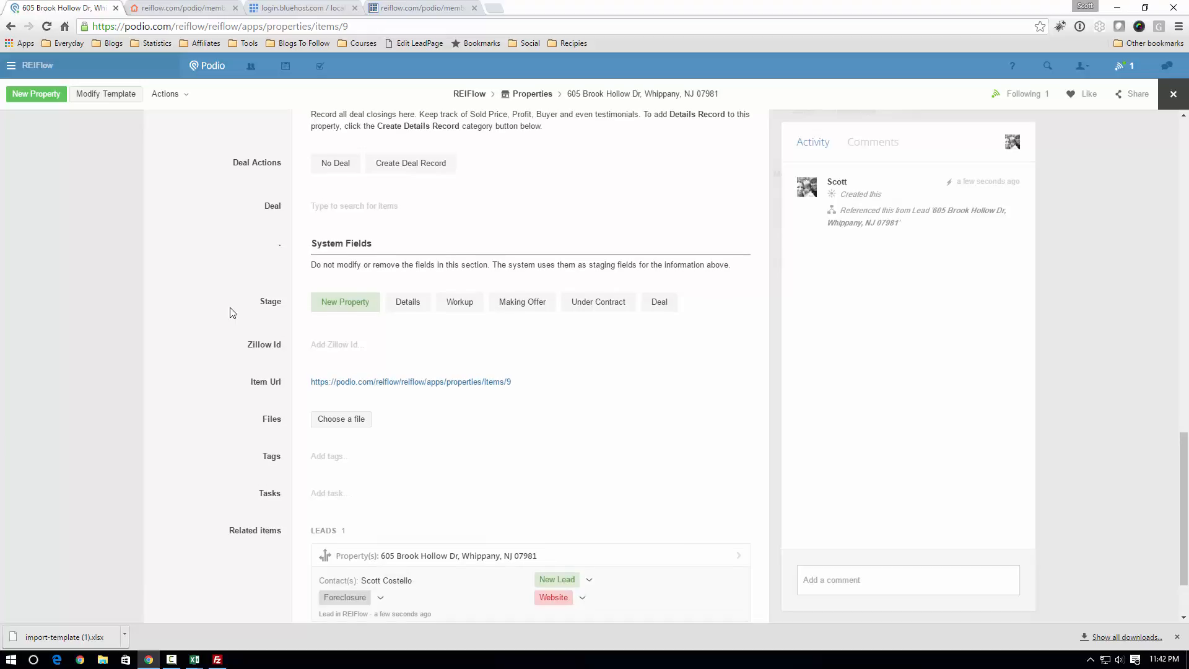
{"action": "scroll", "coordinate": [231, 312], "scroll_direction": "down", "scroll_amount": 3}
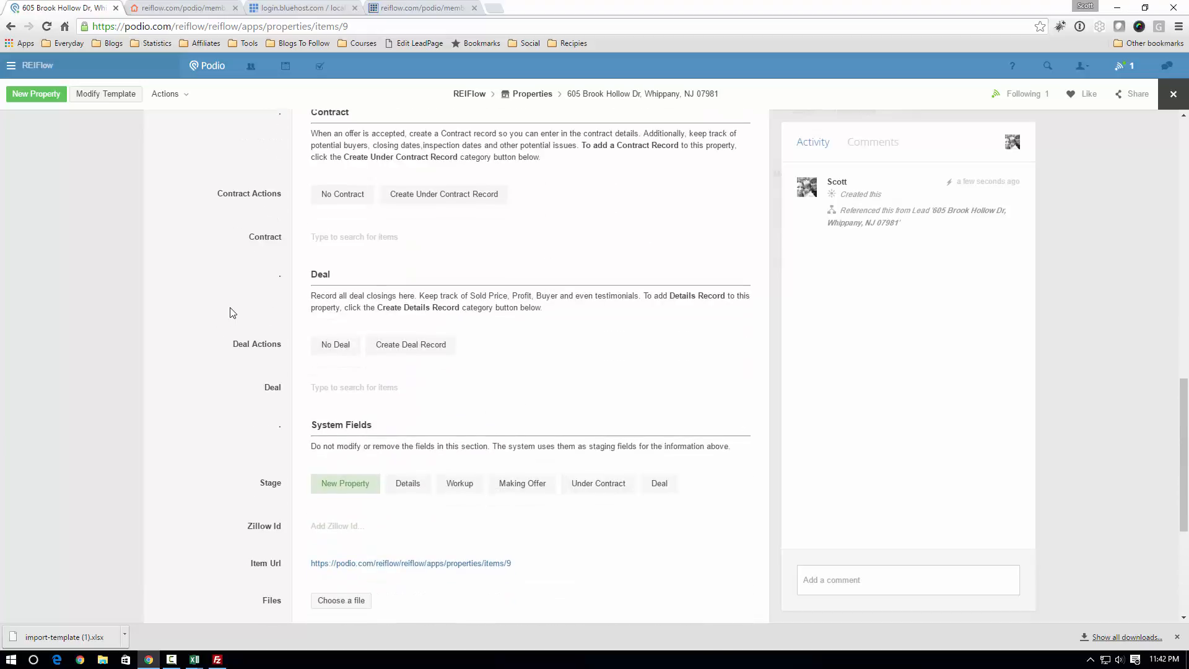
{"action": "scroll", "coordinate": [230, 313], "scroll_direction": "up", "scroll_amount": 9}
{"action": "scroll", "coordinate": [230, 312], "scroll_direction": "up", "scroll_amount": 5}
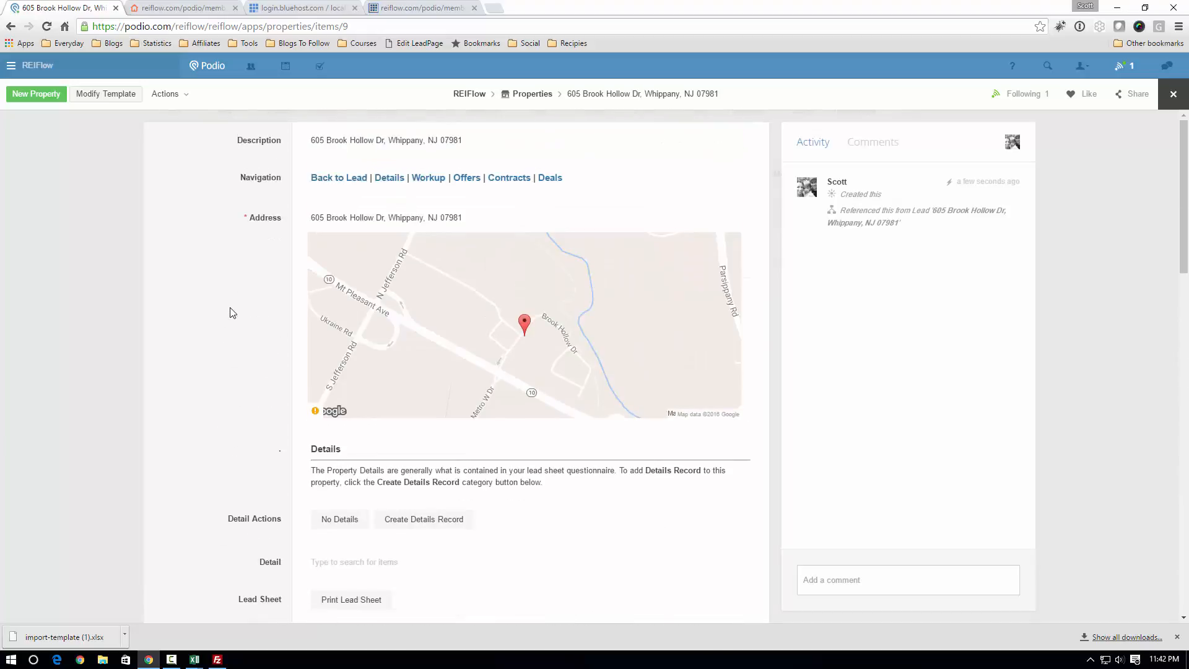
{"action": "left_click", "coordinate": [320, 182]}
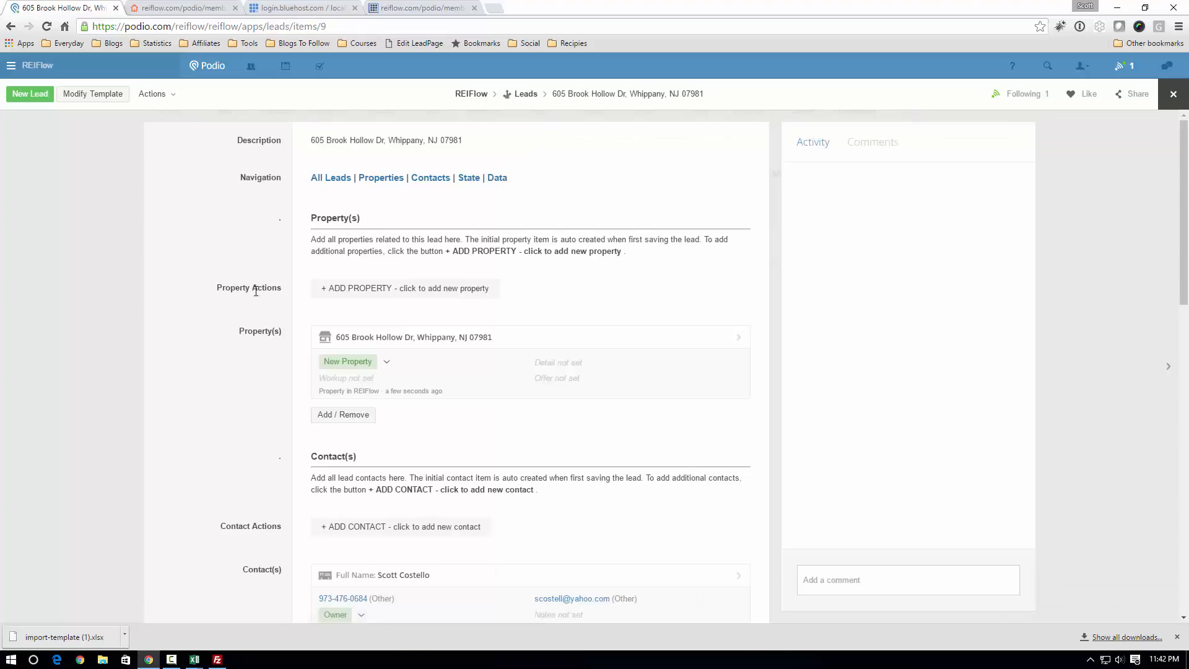
Open the lead's linked contact record, review its contact details, Type and Who is this? fields, and return to the lead.
{"action": "scroll", "coordinate": [257, 353], "scroll_direction": "down", "scroll_amount": 4}
{"action": "left_click", "coordinate": [490, 285]}
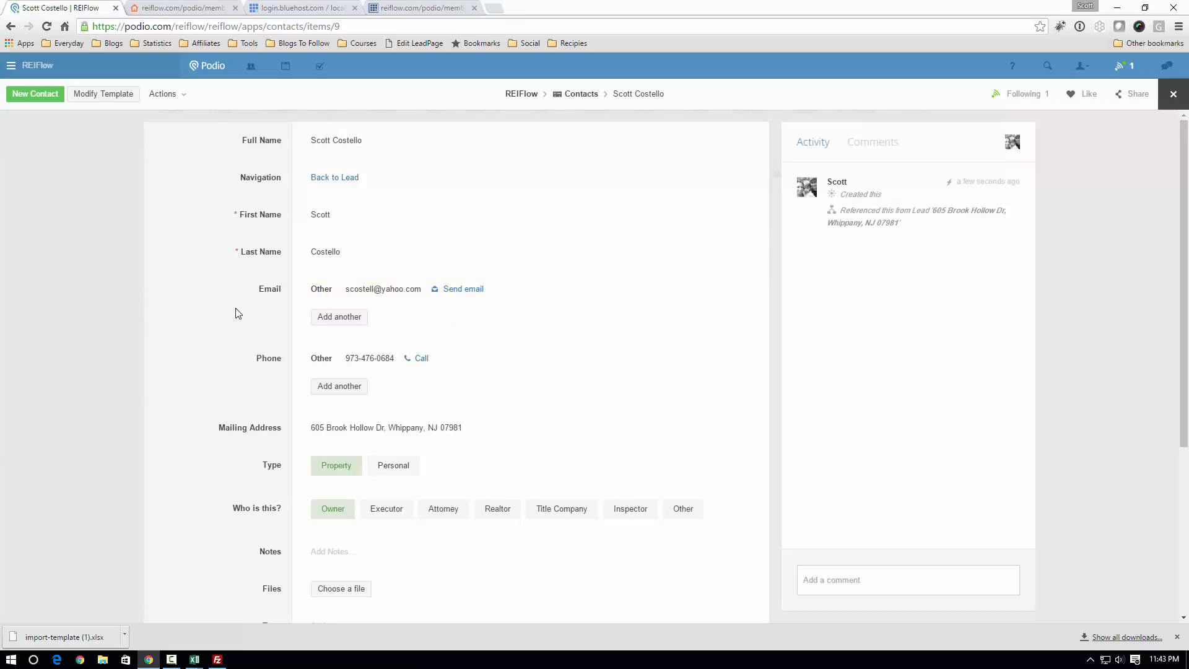
{"action": "scroll", "coordinate": [235, 316], "scroll_direction": "down", "scroll_amount": 2}
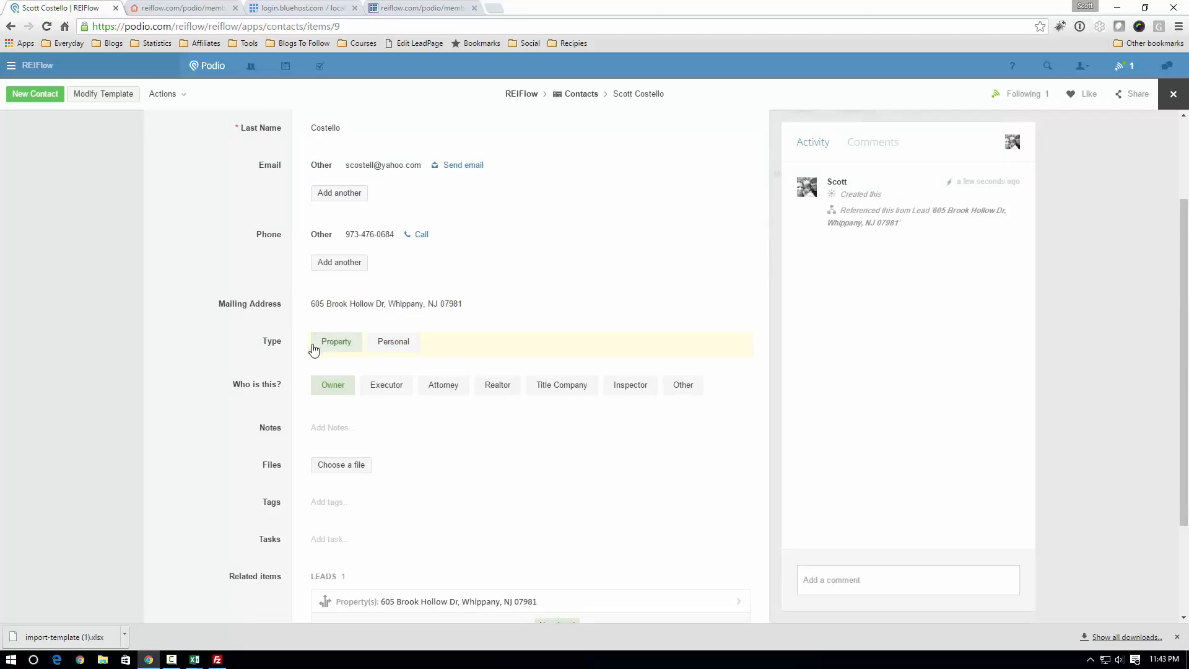
{"action": "left_click", "coordinate": [323, 386]}
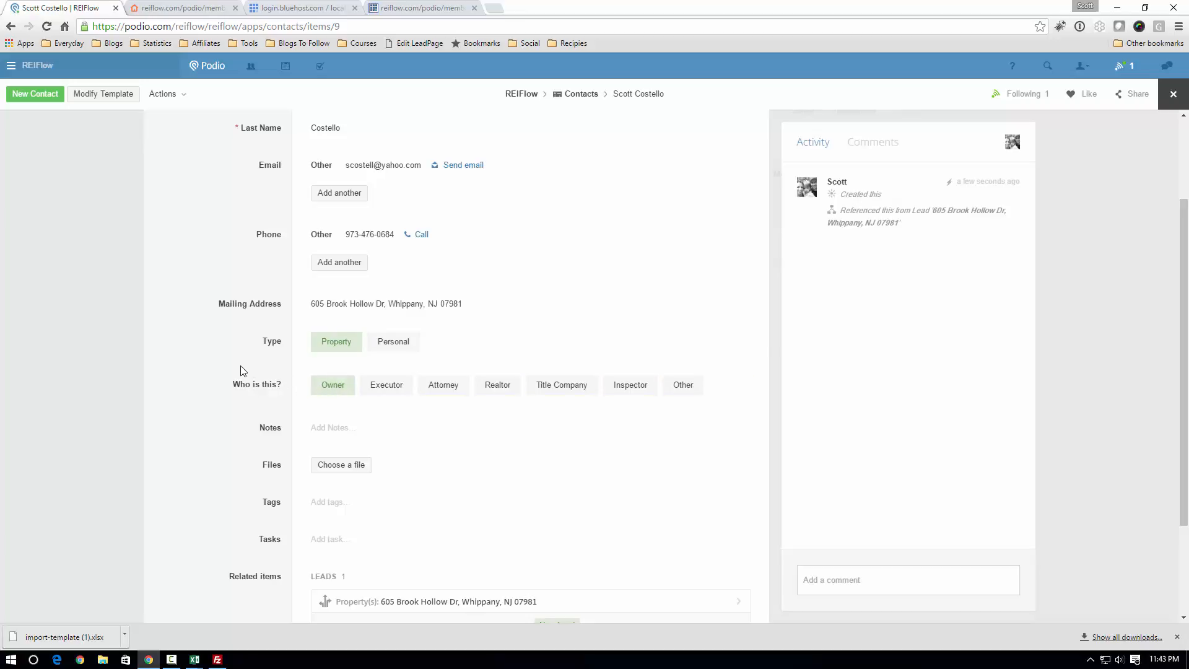
{"action": "scroll", "coordinate": [243, 370], "scroll_direction": "up", "scroll_amount": 2}
{"action": "left_click", "coordinate": [348, 181]}
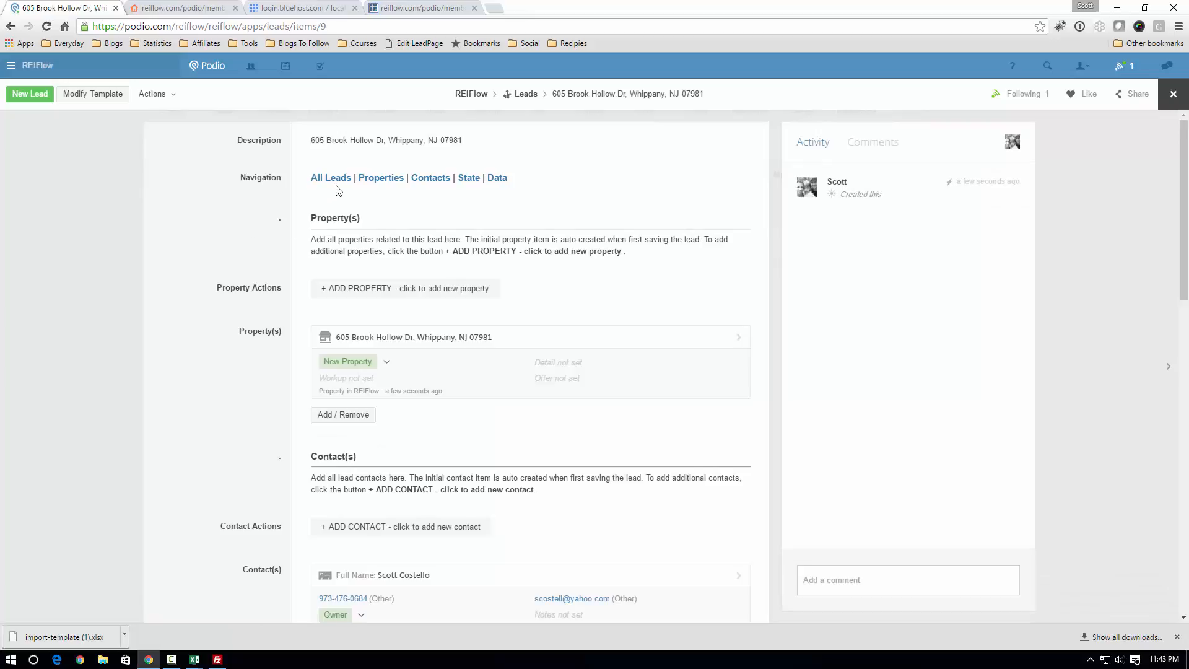
Close the lead in Podio and return to the Import File History on the REIFlow imports page.
{"action": "left_click", "coordinate": [1172, 94]}
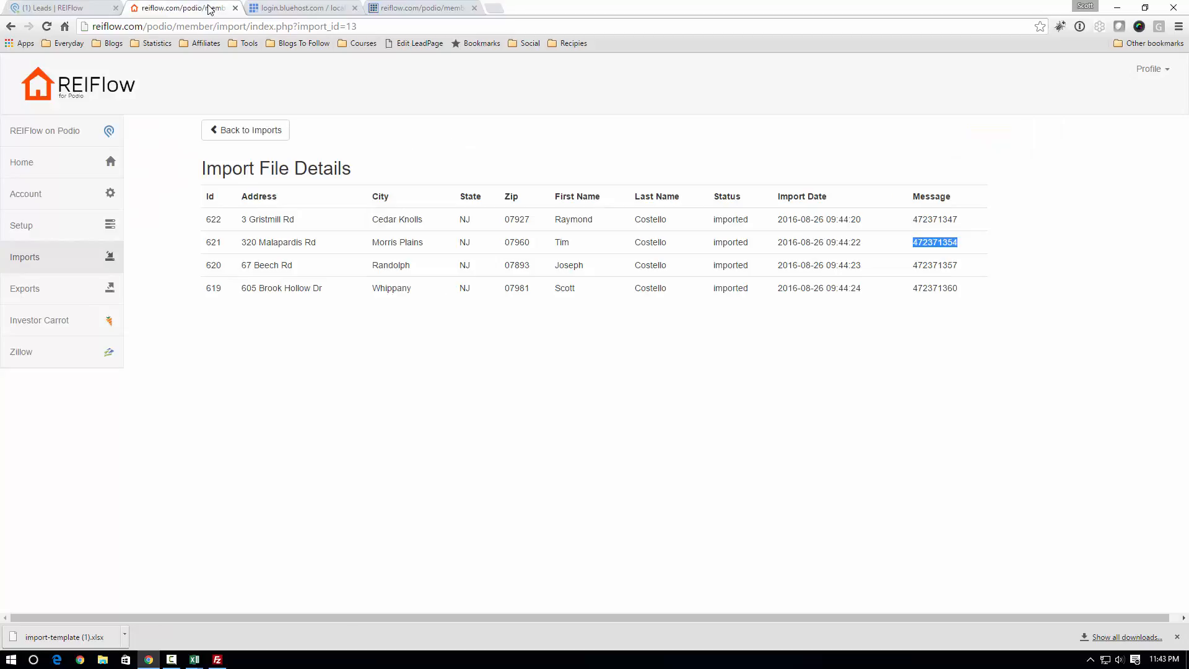
{"action": "left_click", "coordinate": [209, 8]}
{"action": "left_click", "coordinate": [249, 132]}
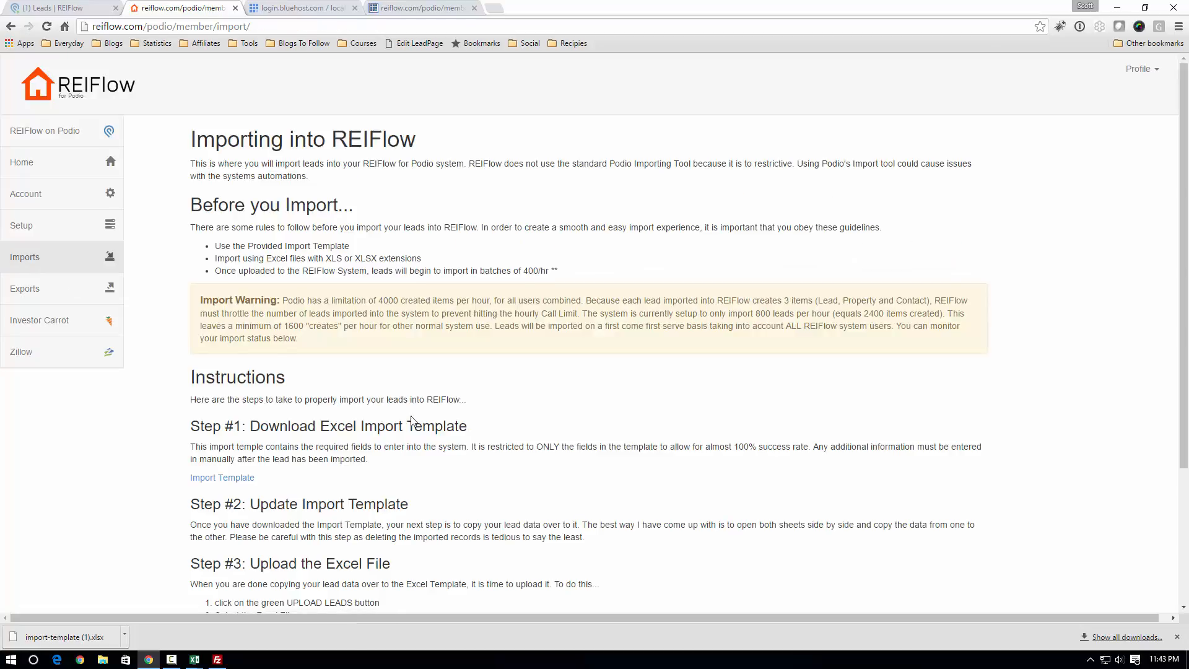
{"action": "scroll", "coordinate": [414, 421], "scroll_direction": "down", "scroll_amount": 3}
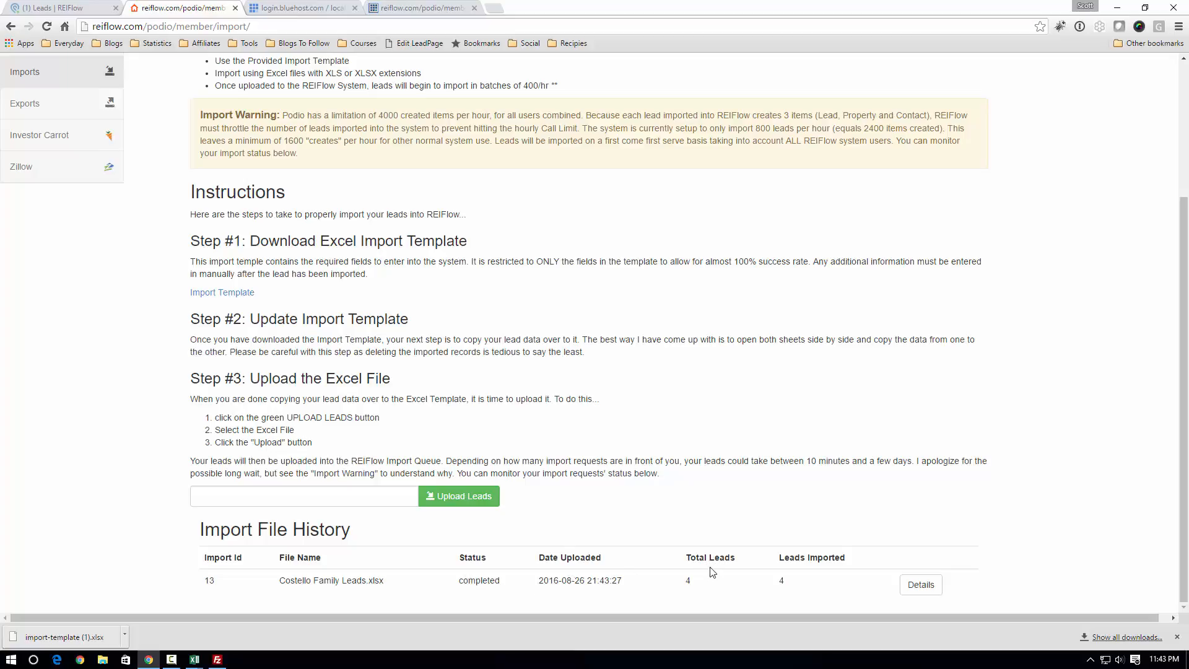
Check the import's Total Leads and Leads Imported values, view its details again, and go back to the imports page.
{"action": "double_click", "coordinate": [688, 580]}
{"action": "left_click_drag", "start_coordinate": [779, 557], "coordinate": [856, 561]}
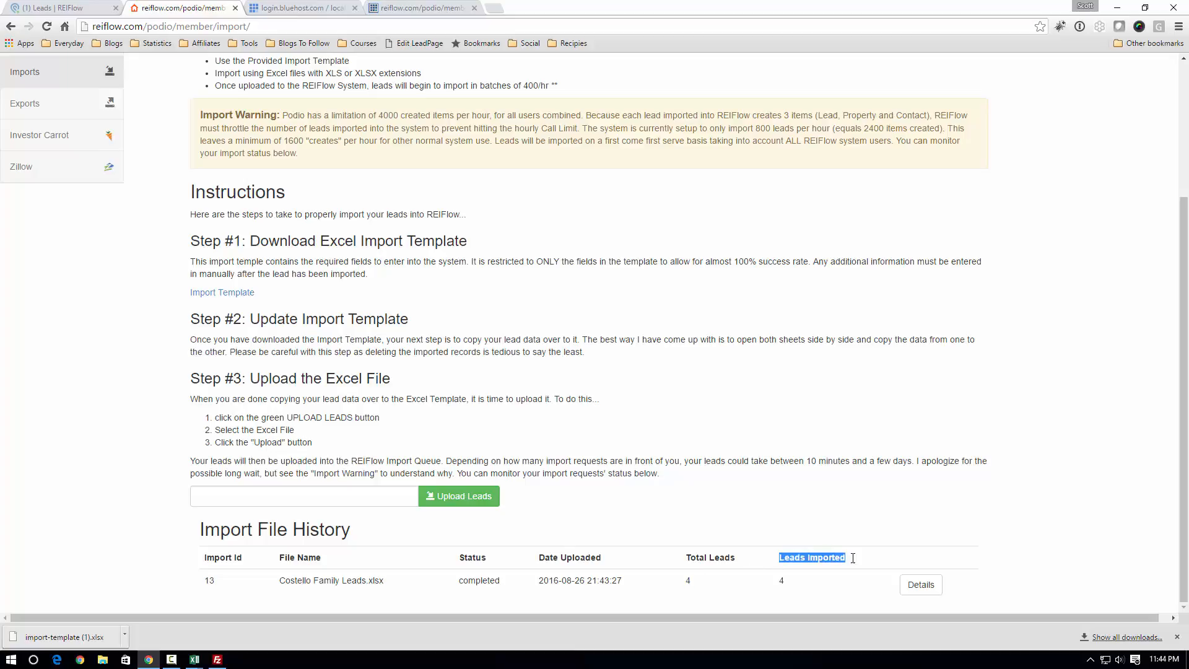
{"action": "left_click", "coordinate": [811, 582]}
{"action": "left_click", "coordinate": [921, 587]}
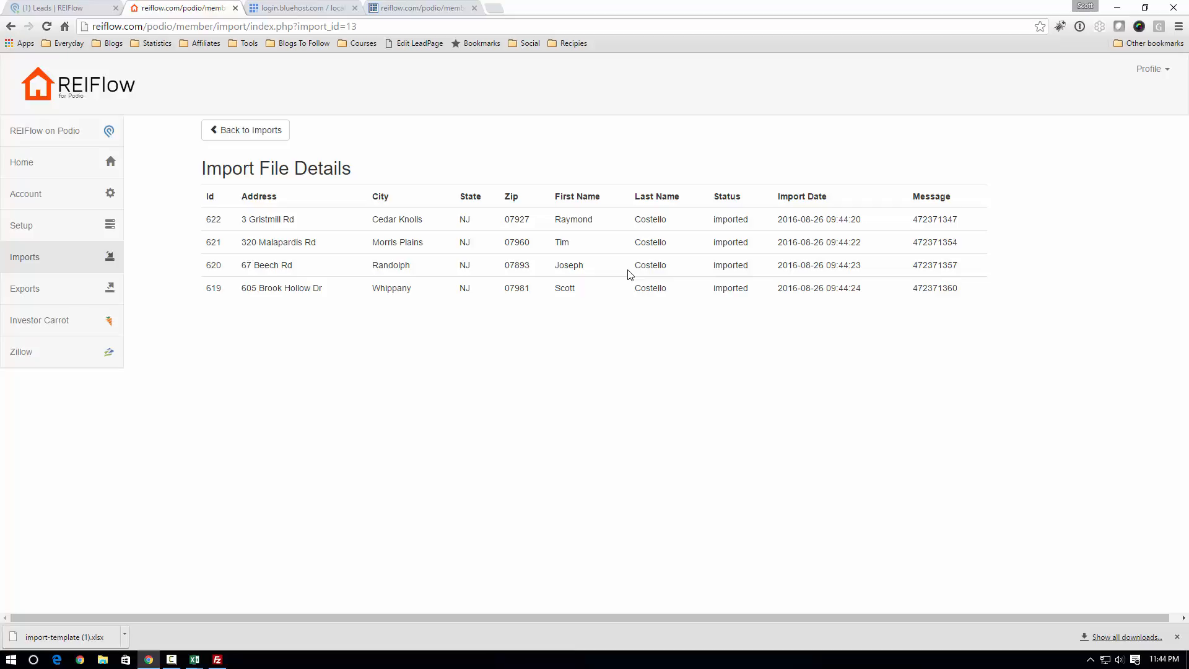
{"action": "left_click", "coordinate": [245, 130]}
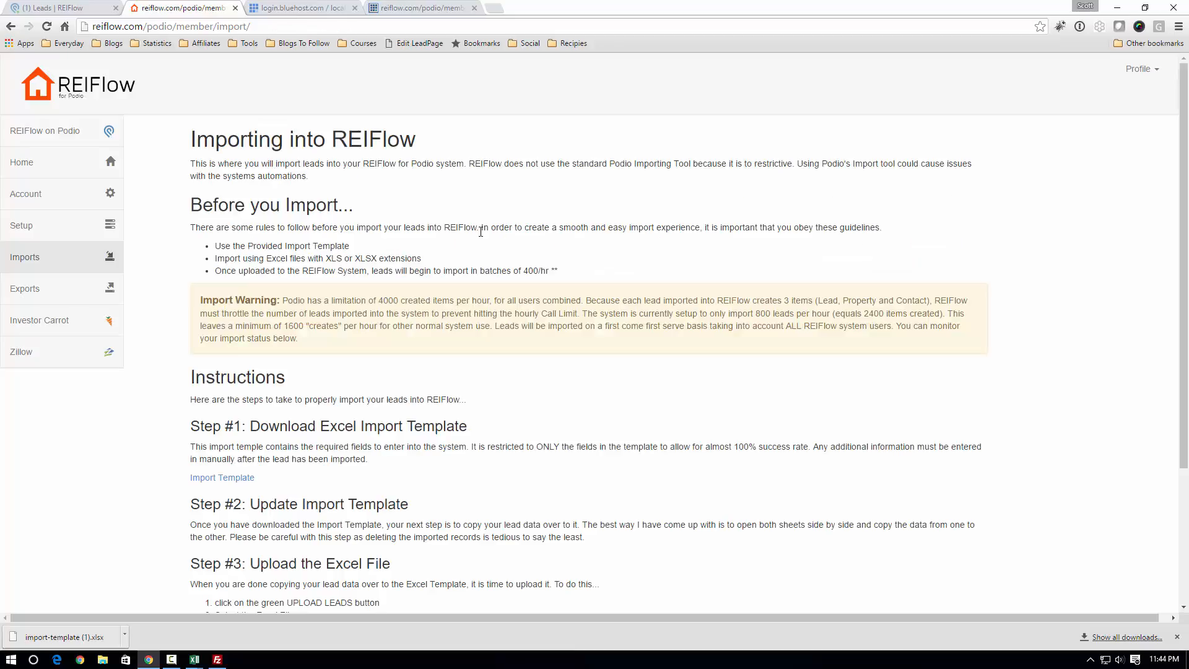